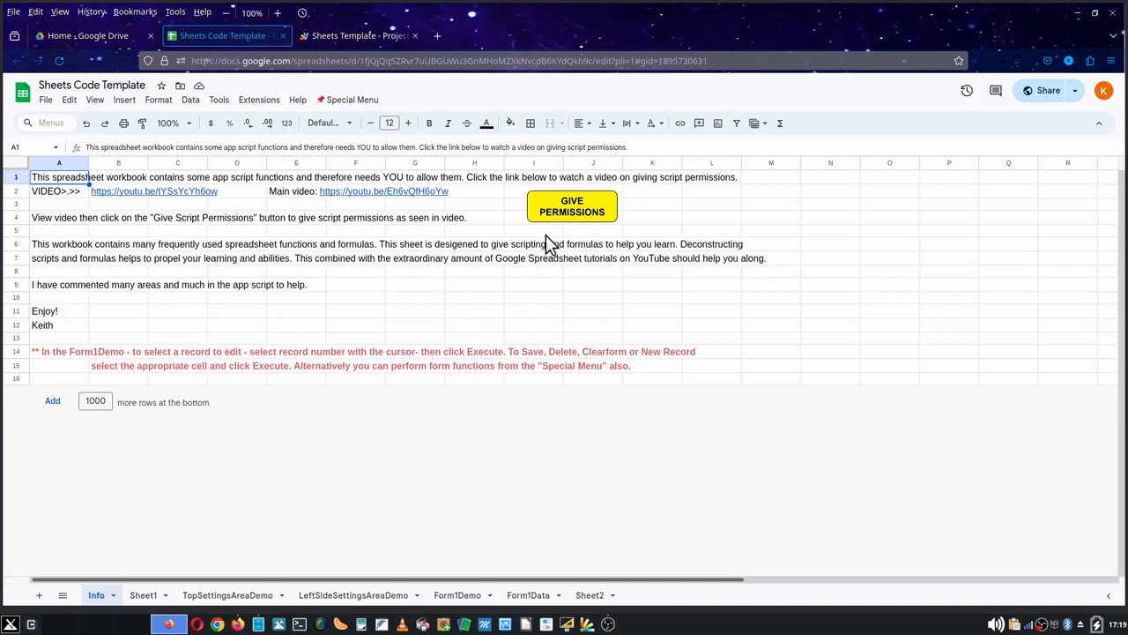
- On Sheet1, run the Resize Rows script with start row 2, 2 rows and a pixel height of 75
left_click(144, 596)
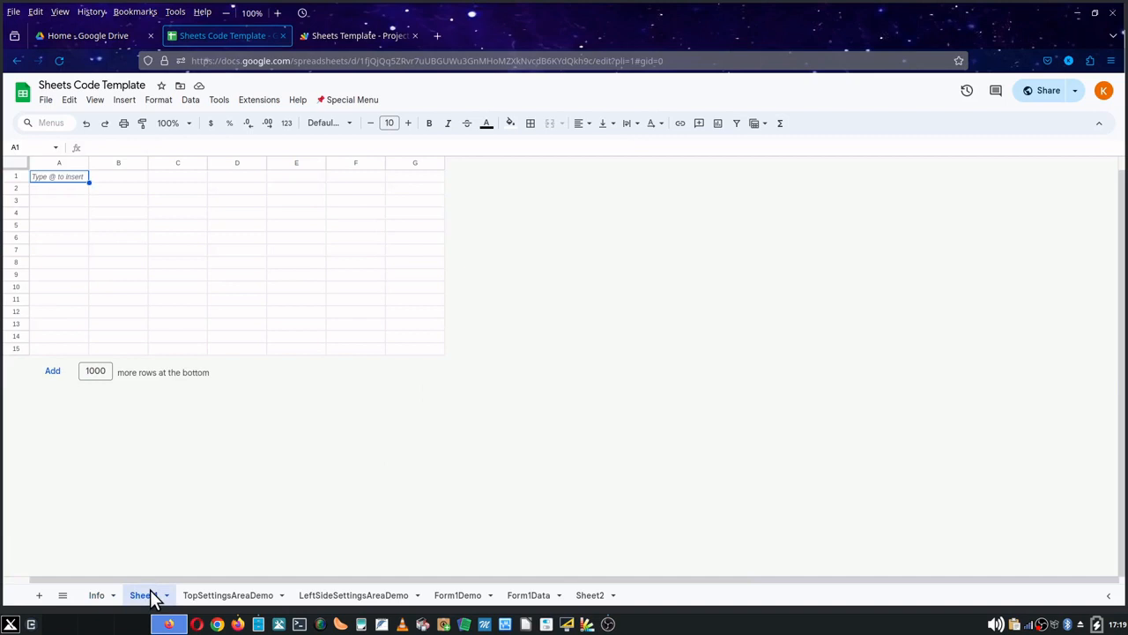
left_click(352, 100)
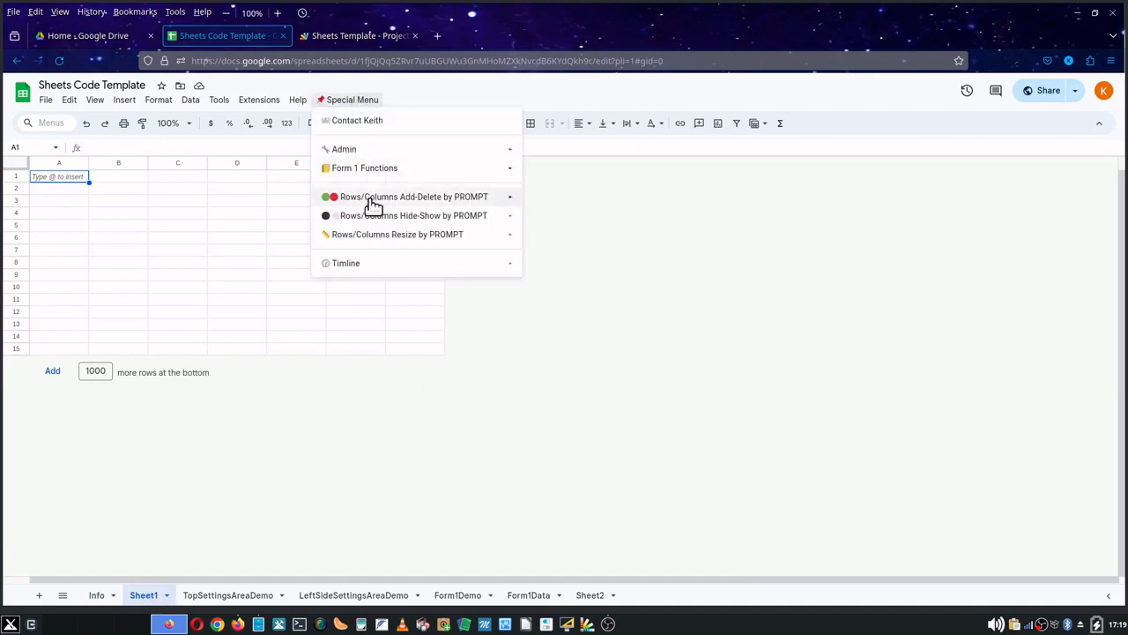
mouse_move(379, 236)
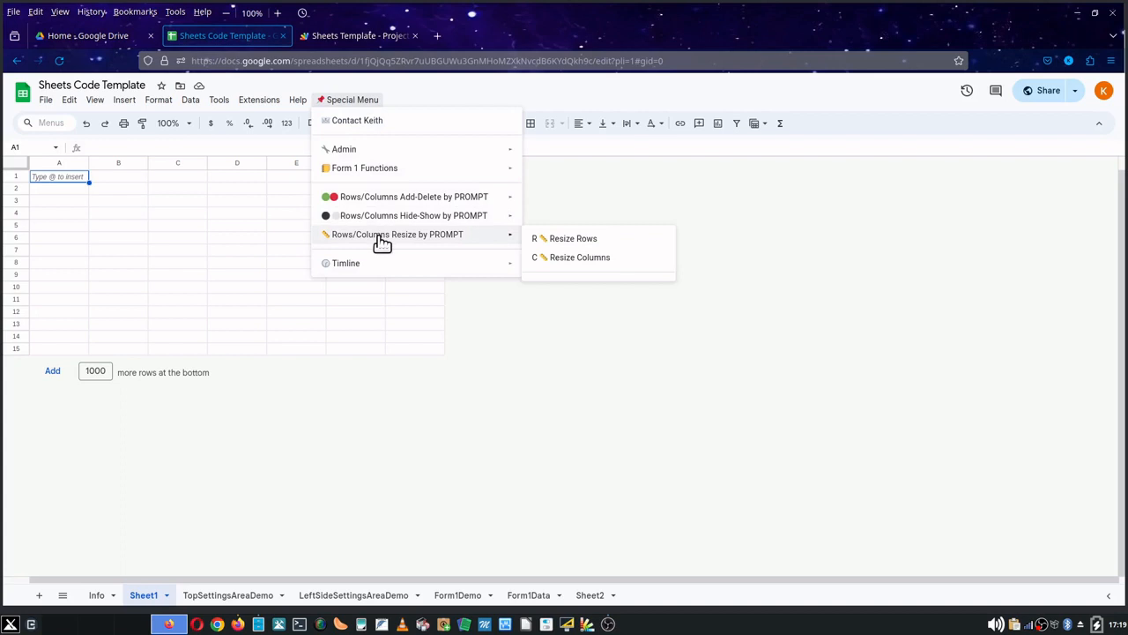
left_click(568, 245)
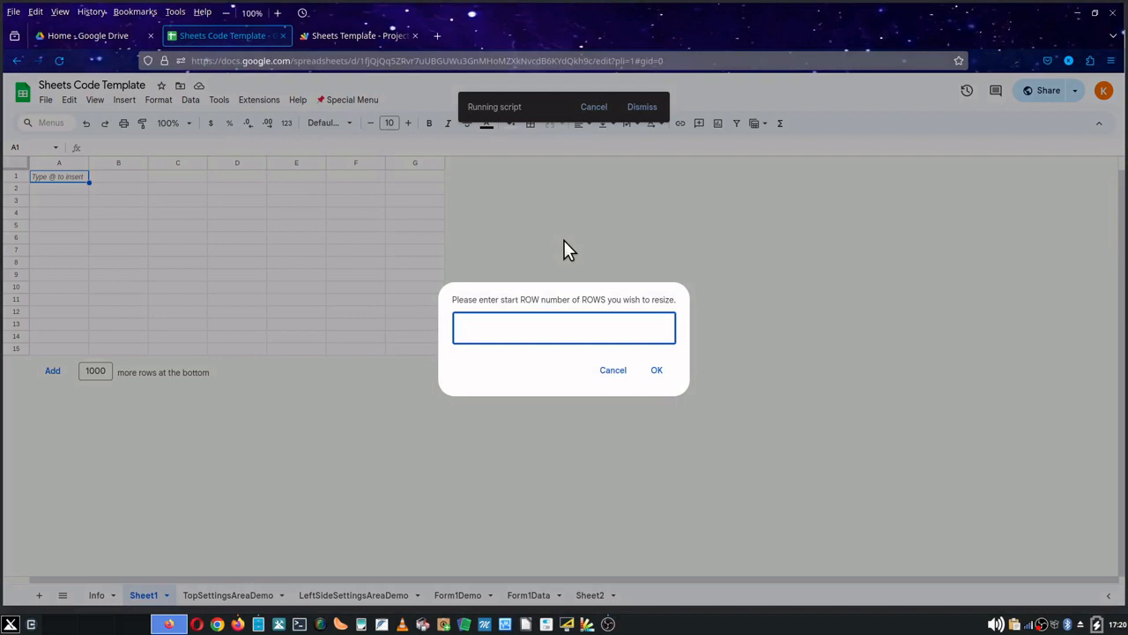
type("2")
key("Return")
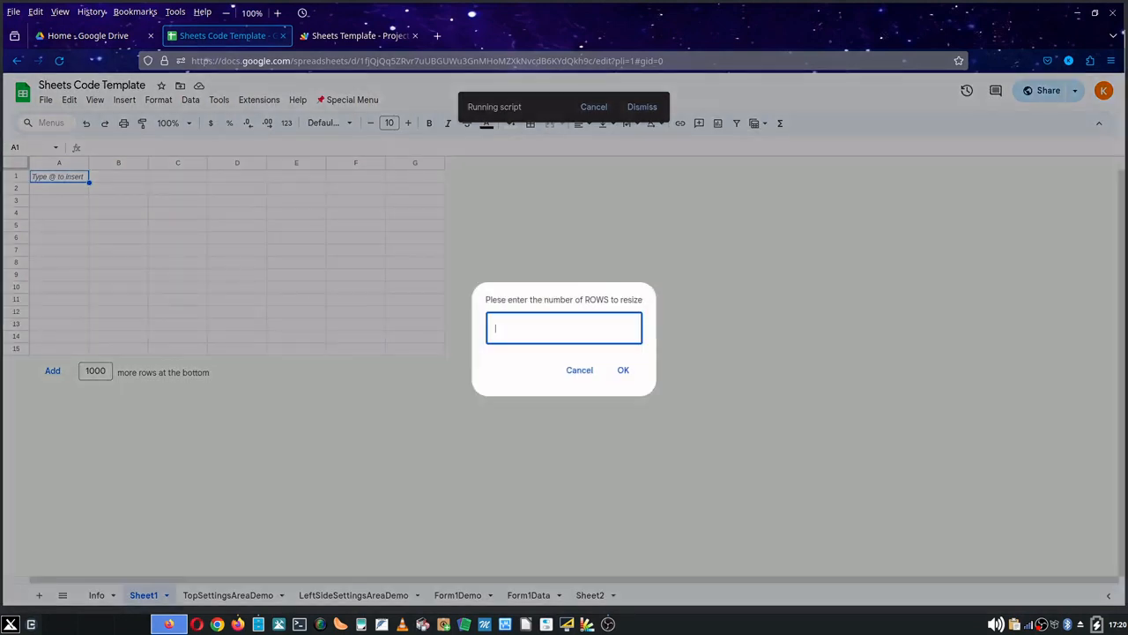
type("2")
key("Return")
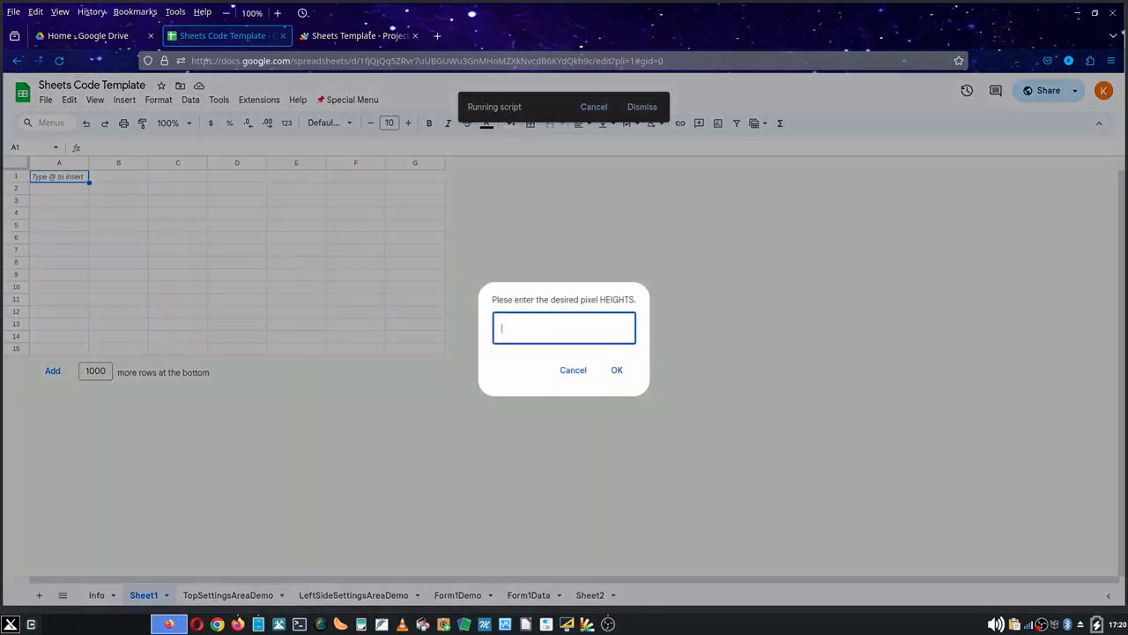
type("75")
key("Return")
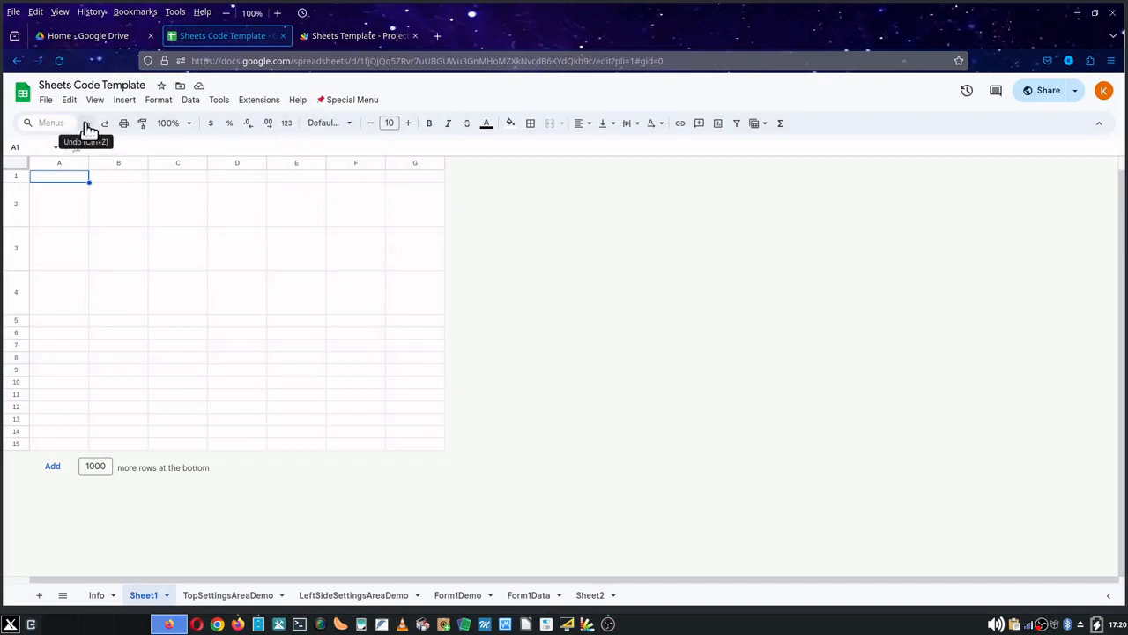
- Undo the row resize
left_click(87, 129)
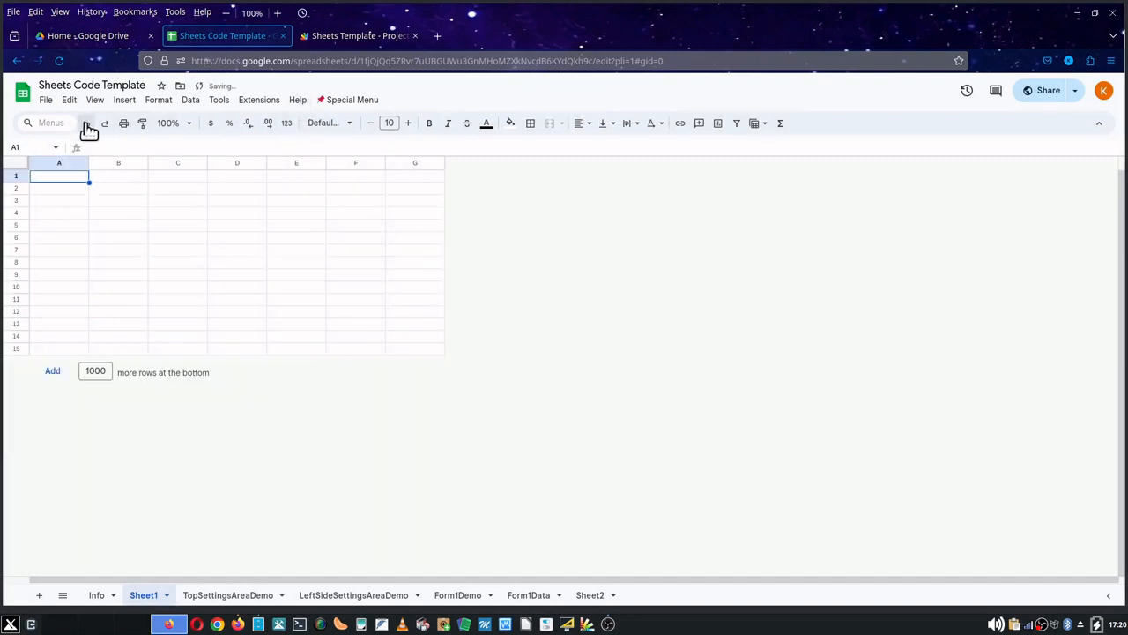
left_click(344, 102)
mouse_move(420, 236)
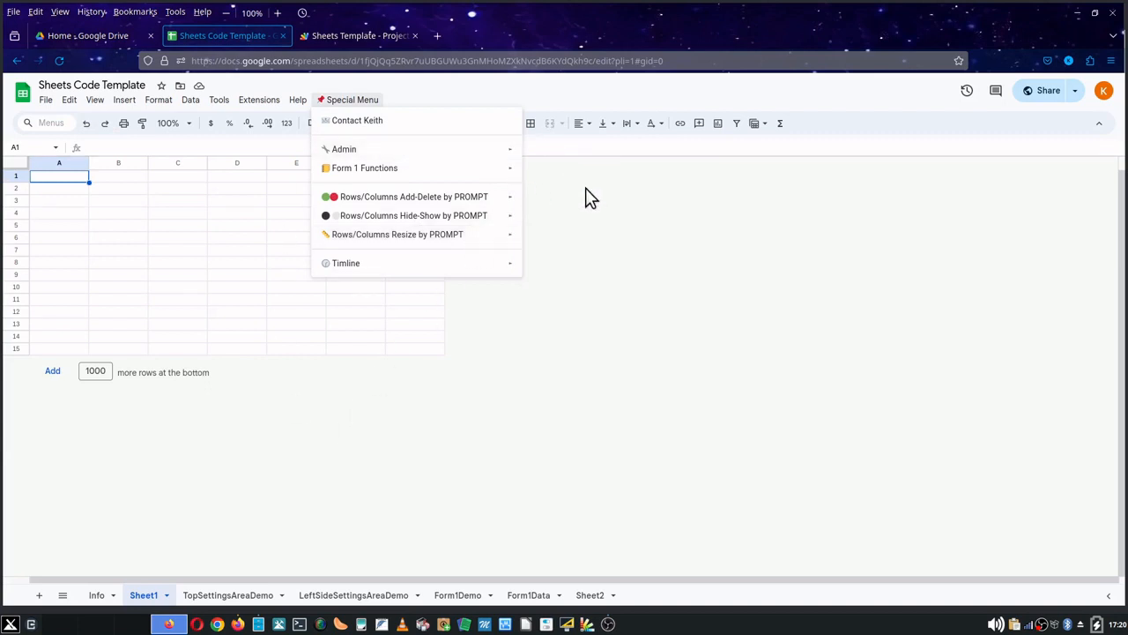
- On the TopSettingsAreaDemo sheet, hide the top settings area using the Admin script Hide Settings Area Top
left_click(238, 594)
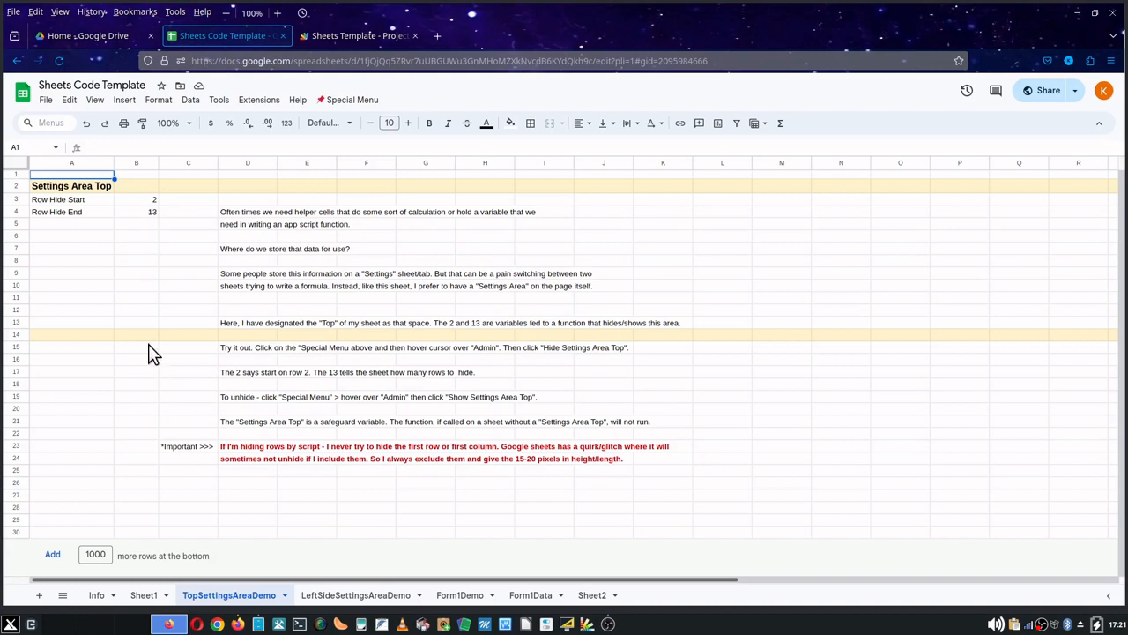
left_click(348, 99)
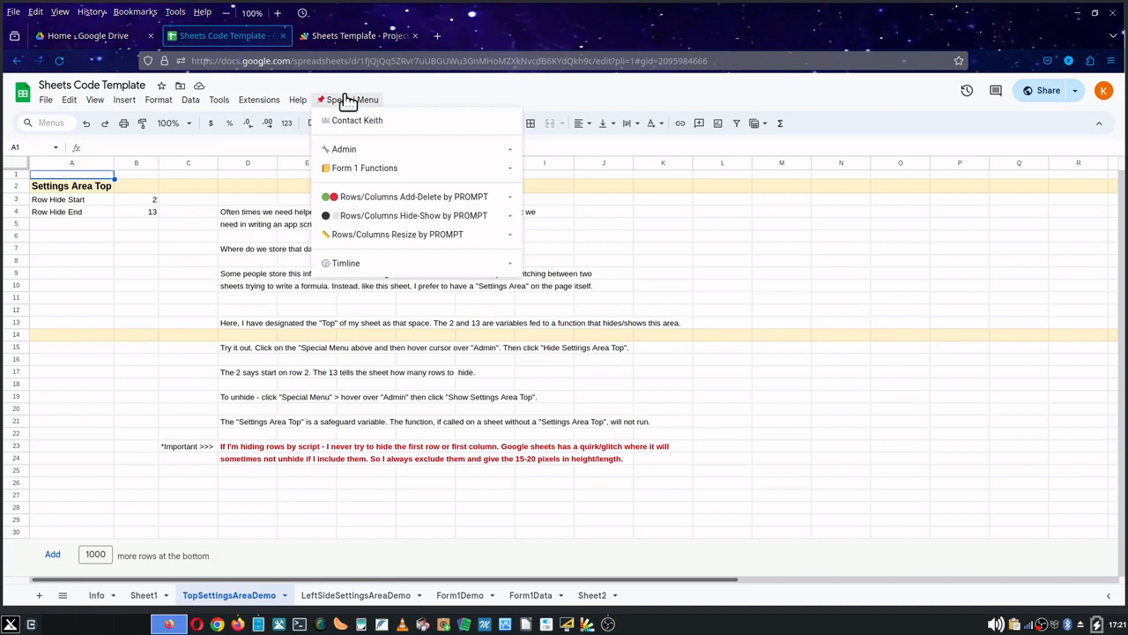
mouse_move(503, 150)
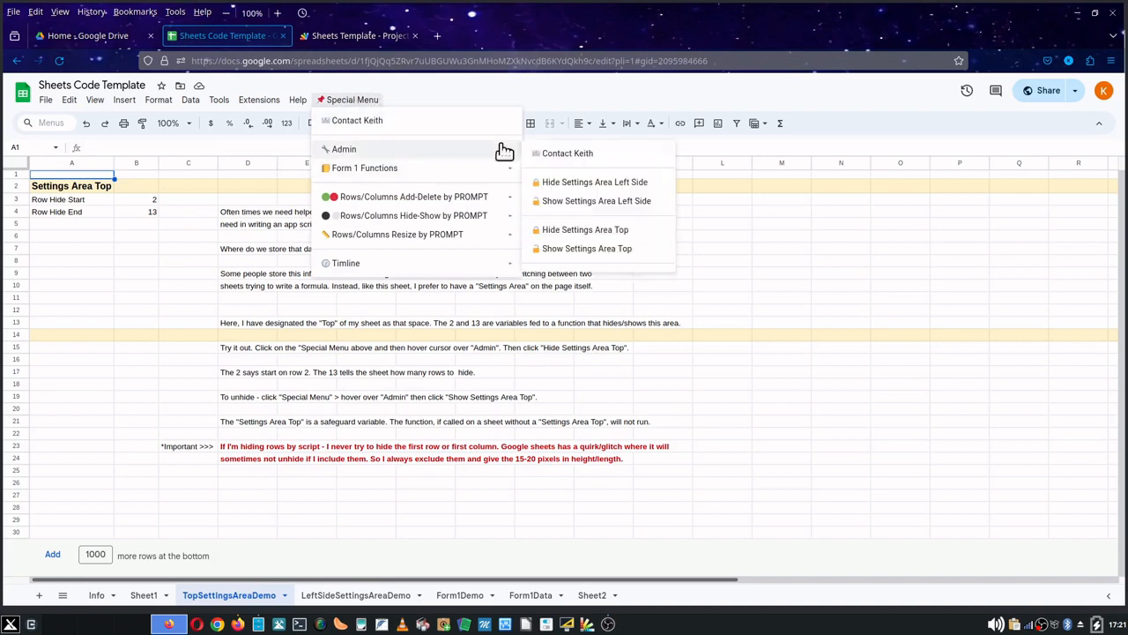
left_click(593, 232)
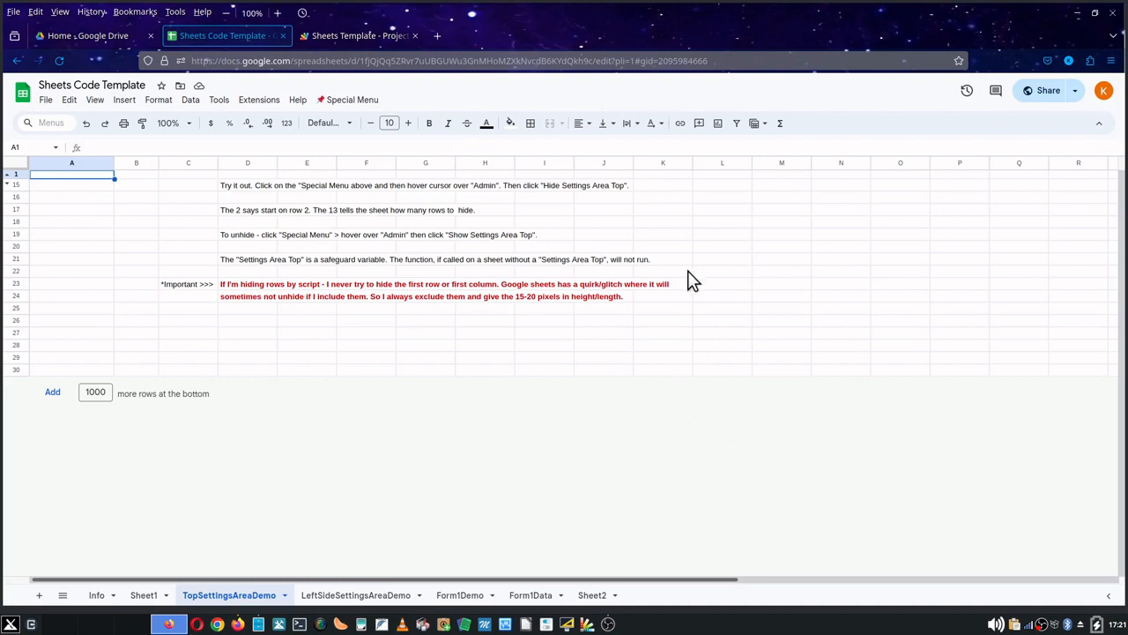
- Show the top settings area again with the Admin script Show Settings Area Top, acknowledging the warning
left_click(341, 101)
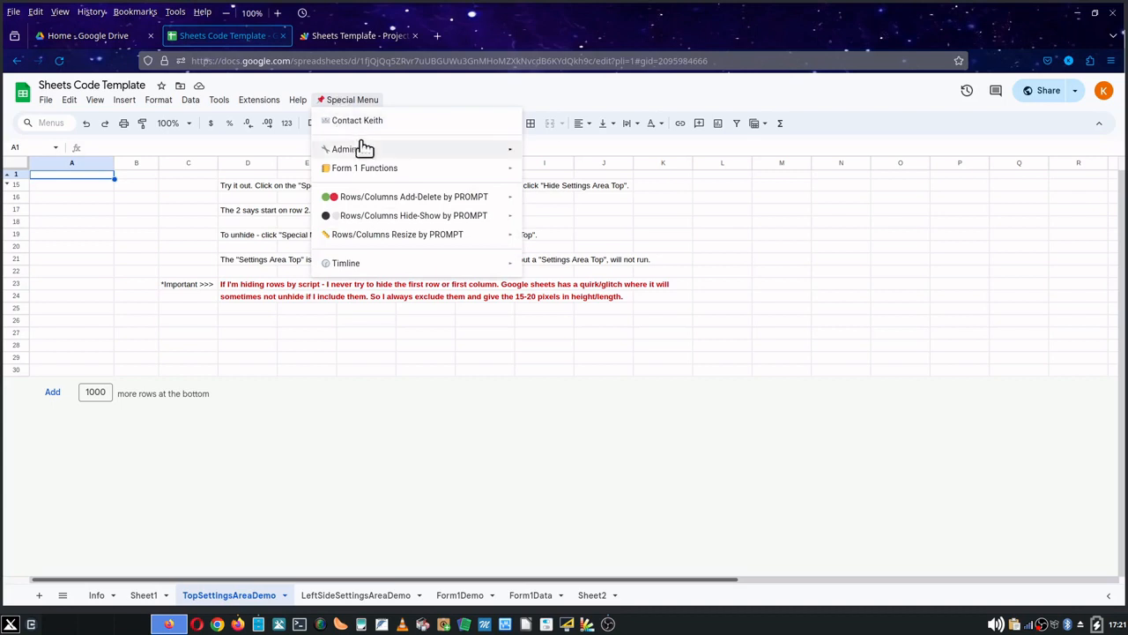
mouse_move(498, 161)
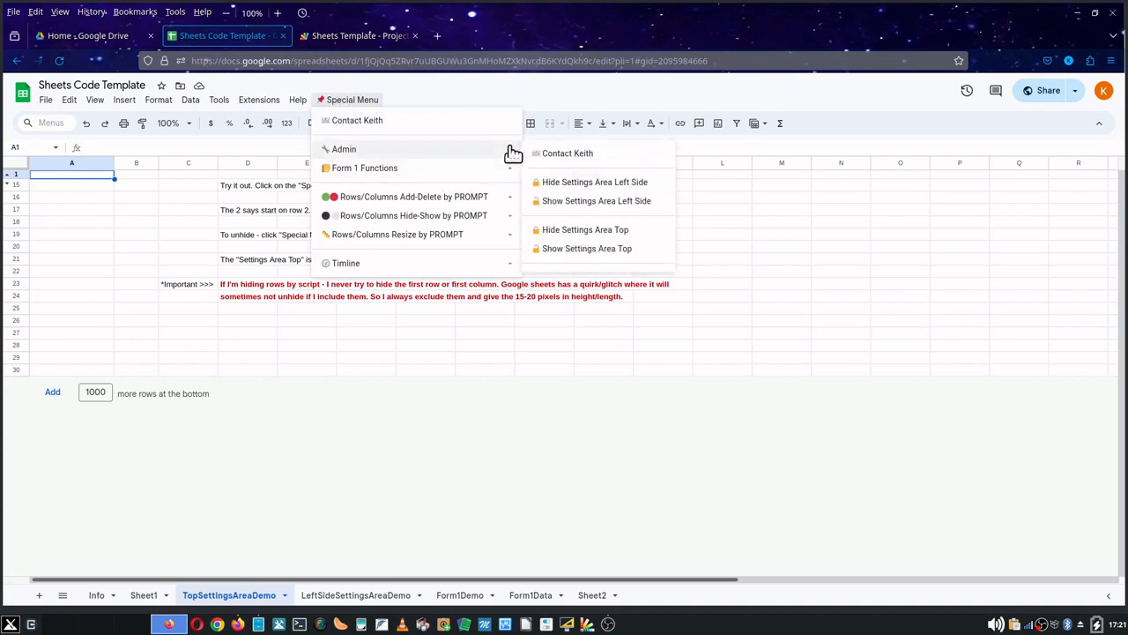
left_click(570, 250)
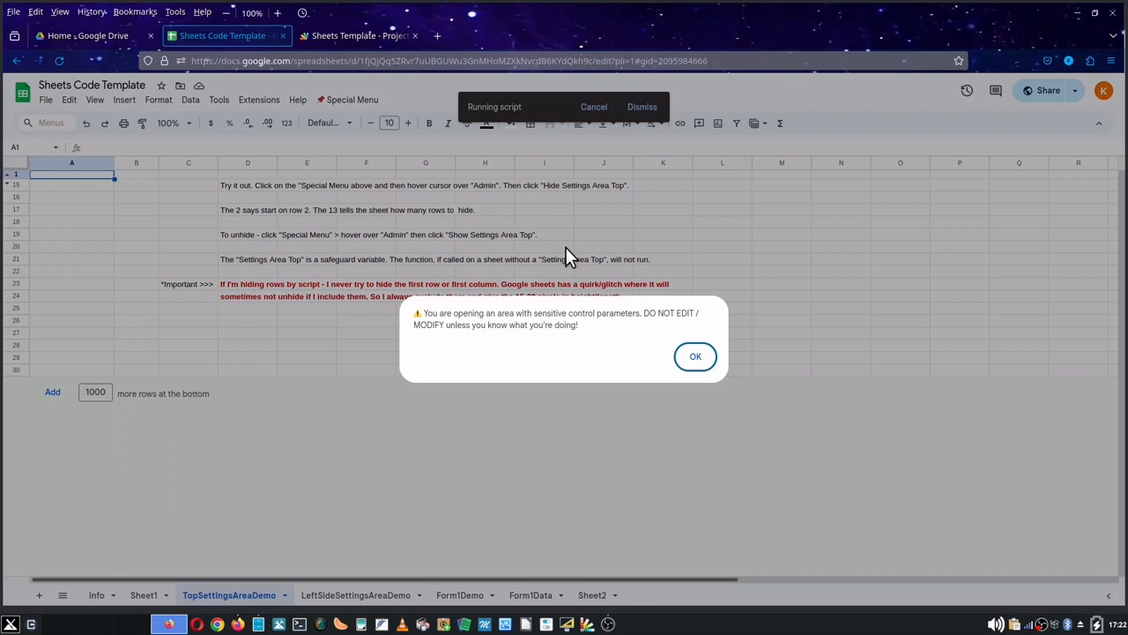
key("Return")
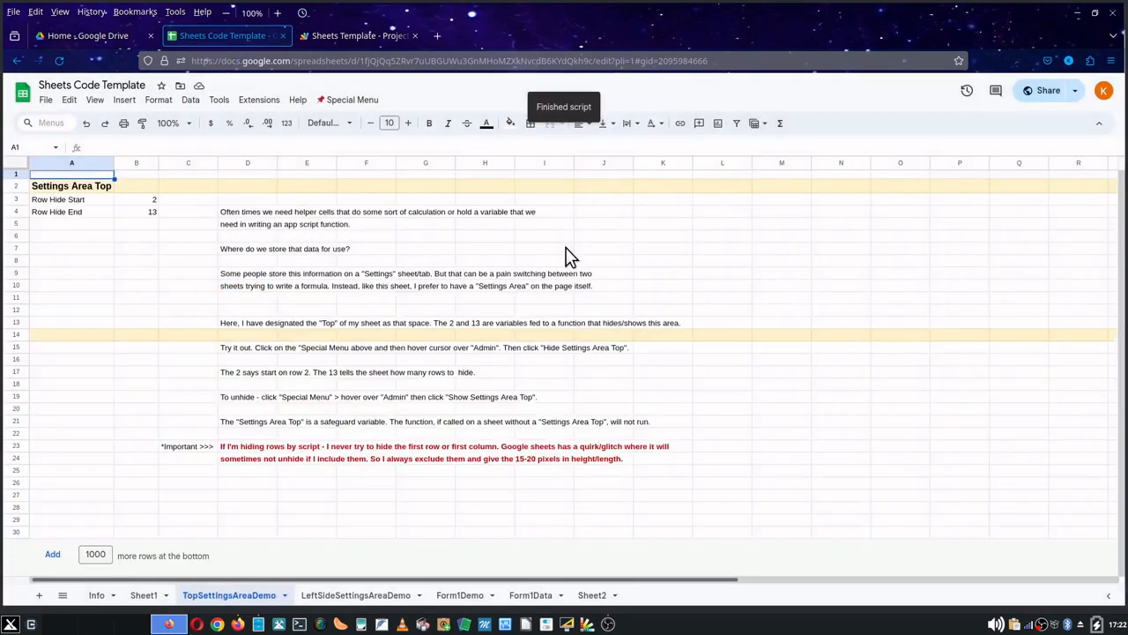
- Open the Form1Demo sheet via LeftSideSettingsAreaDemo and jump to cell A10000 through the name box
left_click(351, 595)
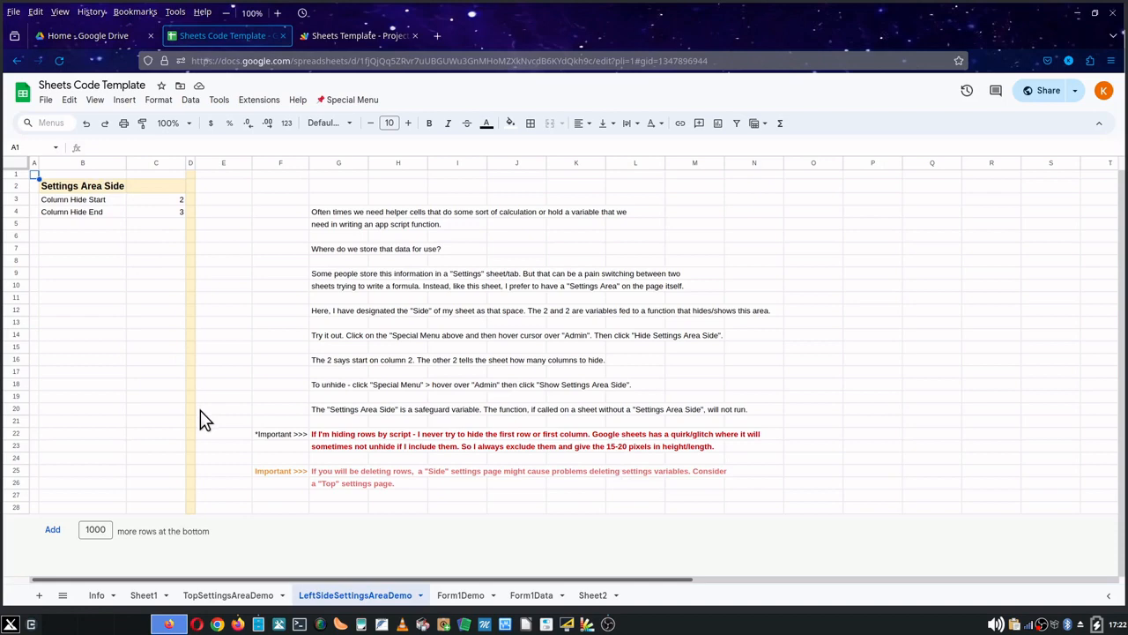
left_click(460, 595)
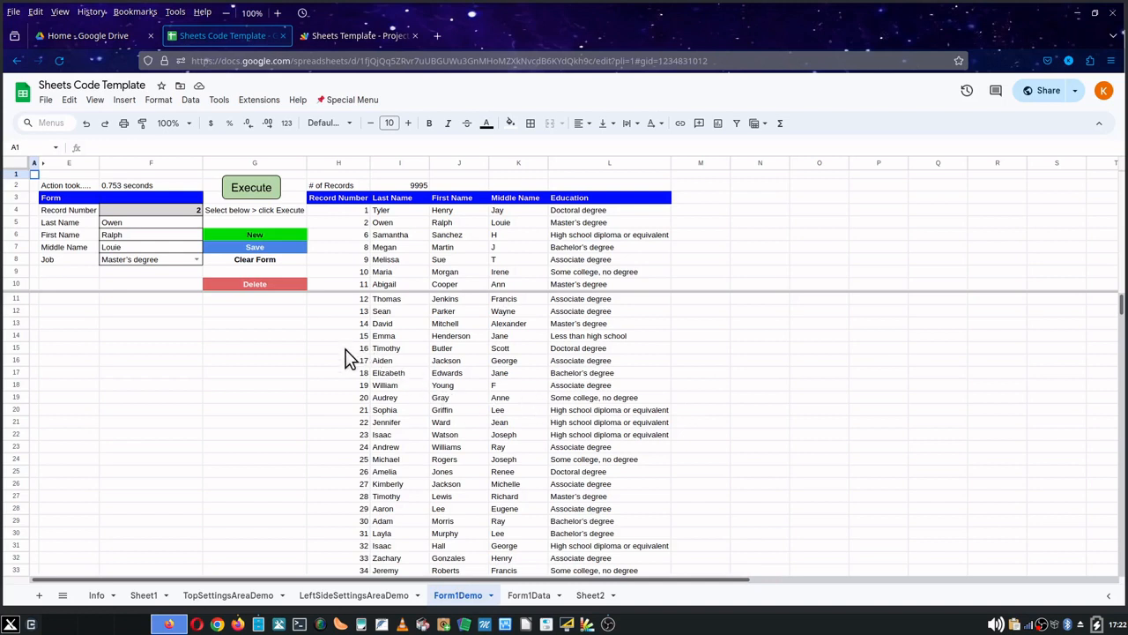
left_click(33, 147)
type("a1")
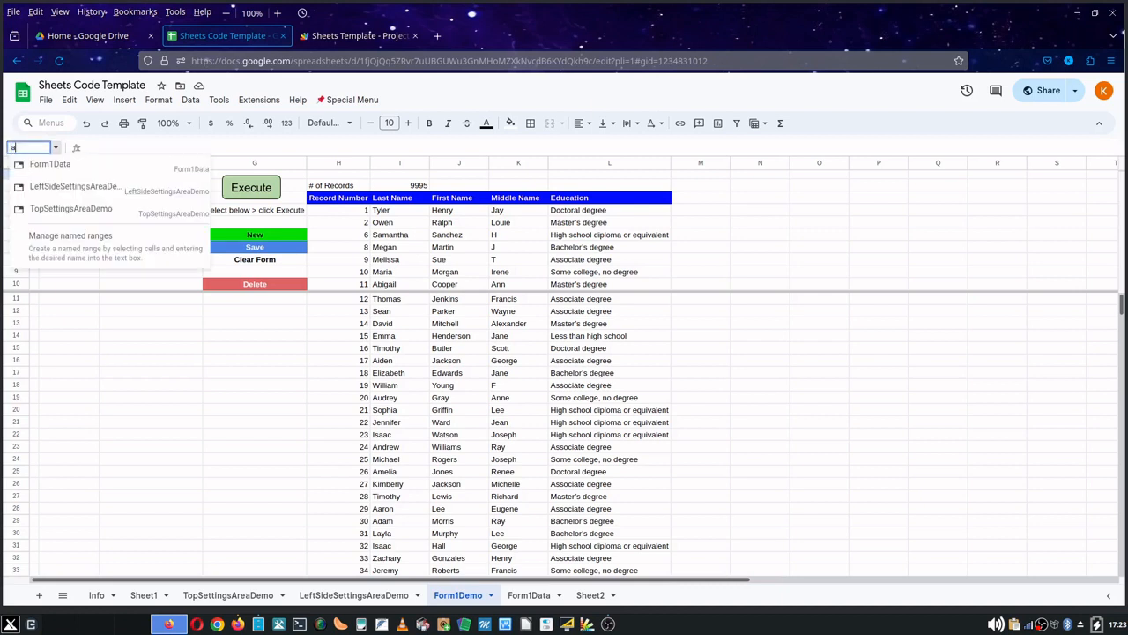
type("00")
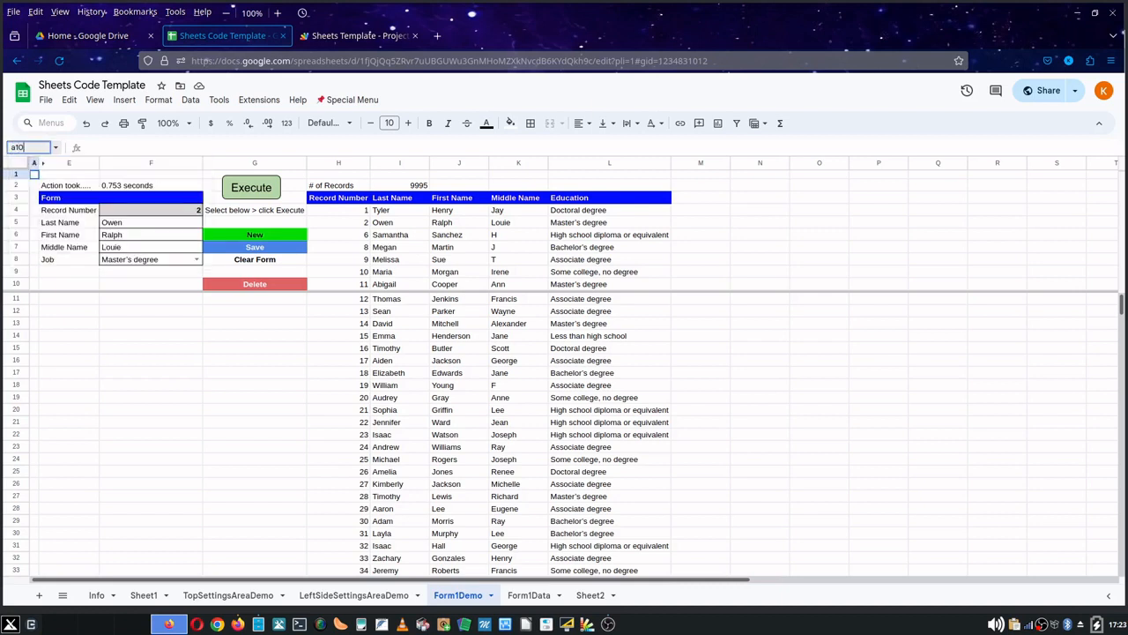
type("00")
key("Return")
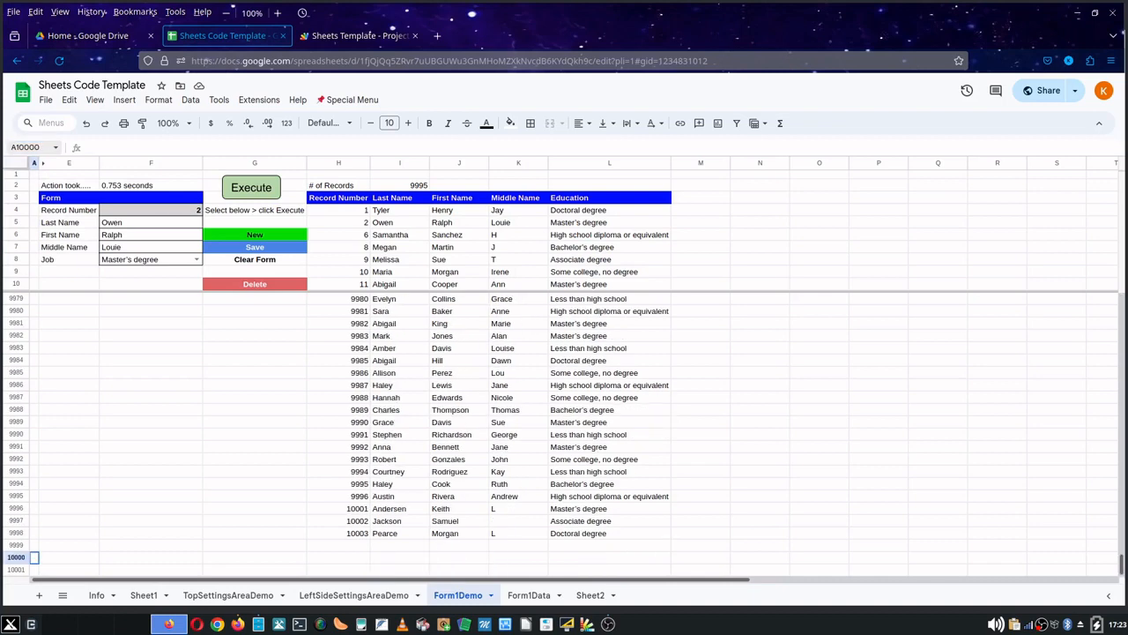
- Select record number 10002 in the record list and run Execute to load it into the form
left_click(355, 521)
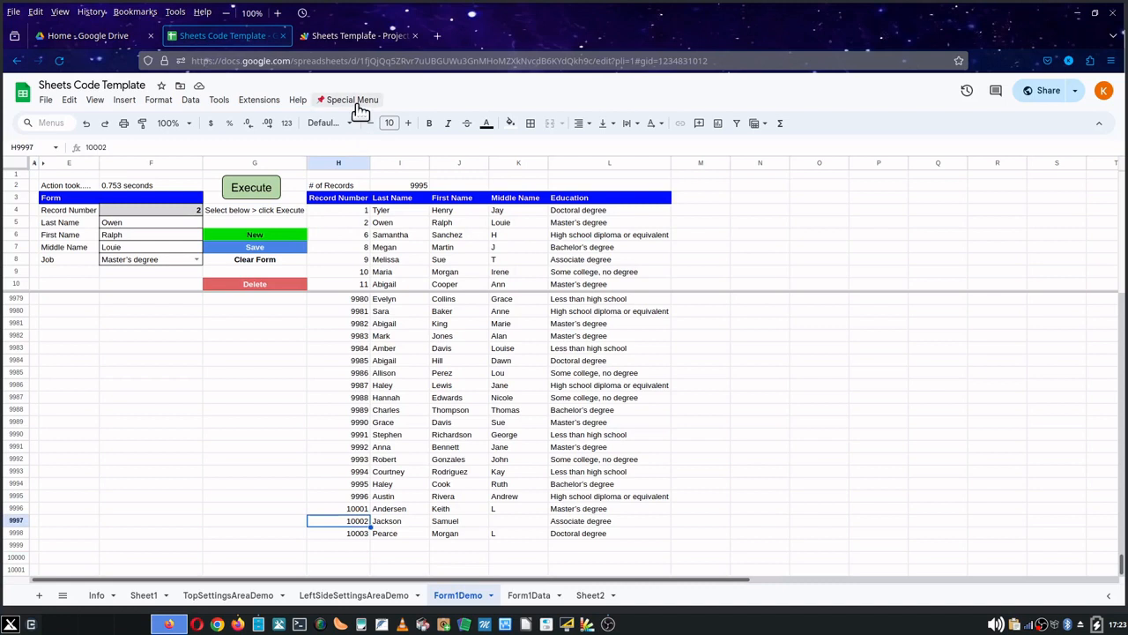
left_click(267, 191)
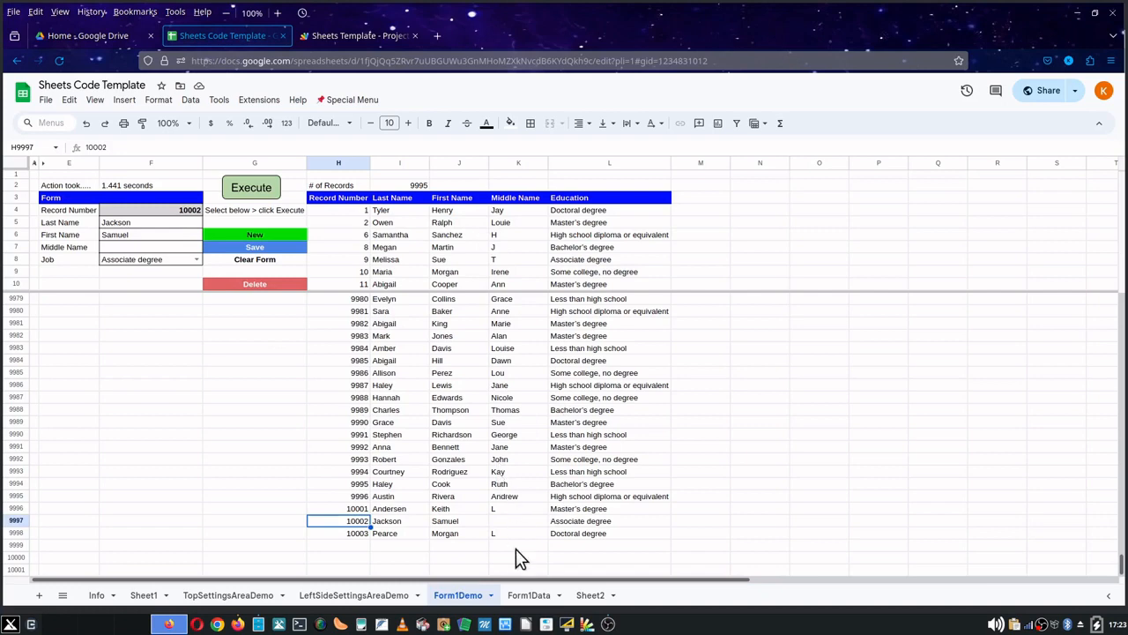
- Review the Form1Data sheet, then inspect the QUERY formula in cell H4 of Form1Demo without changing it
left_click(521, 598)
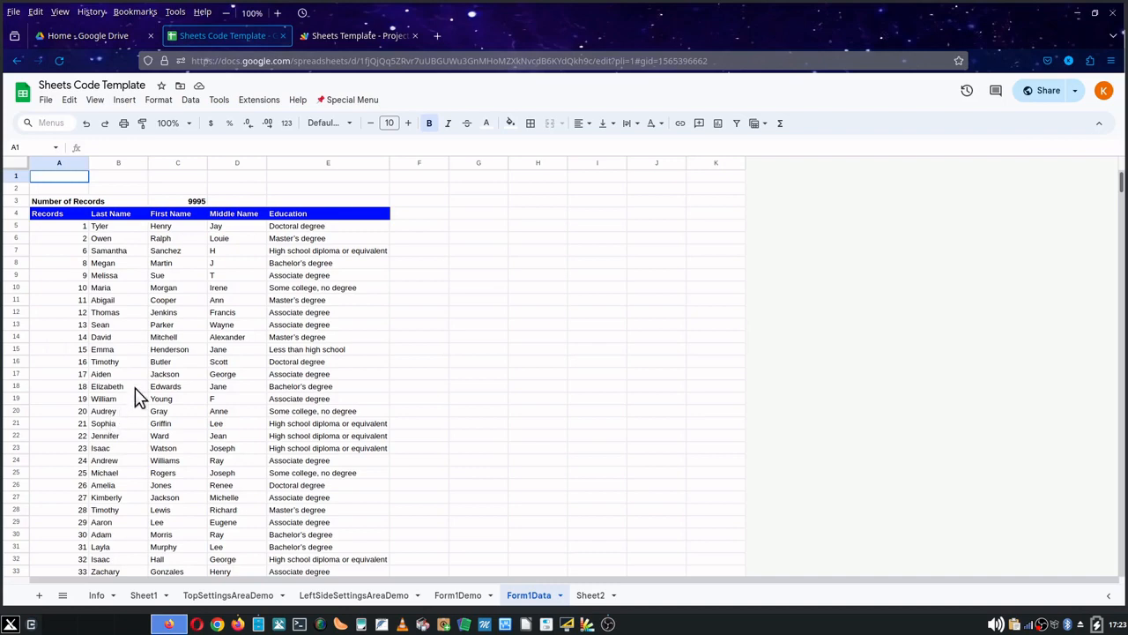
left_click(472, 597)
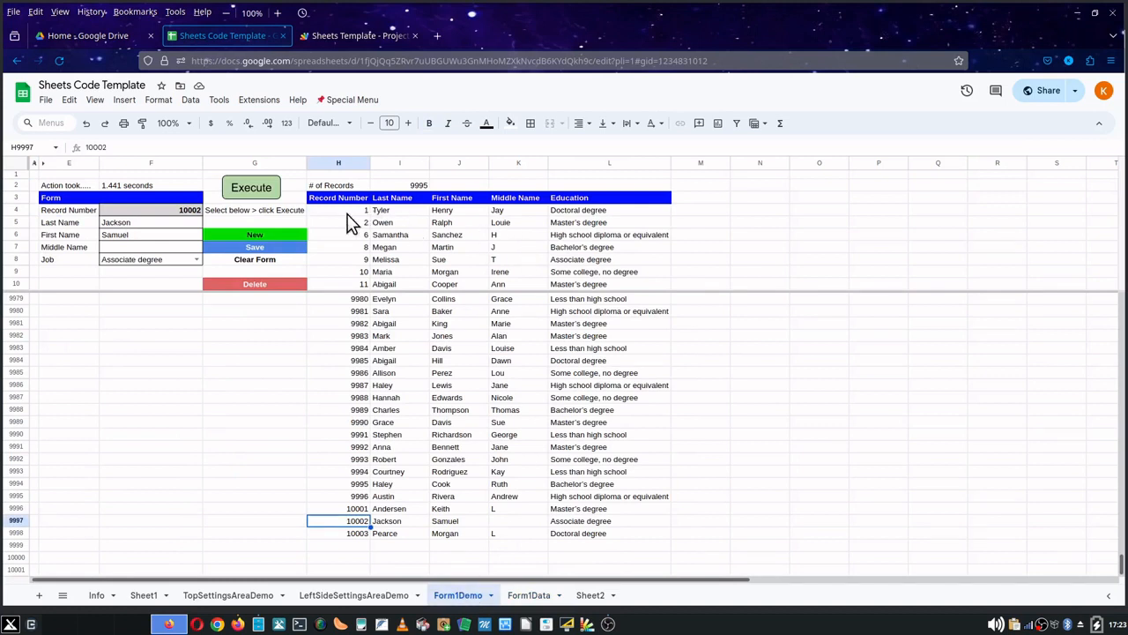
left_click_drag(342, 212, 342, 223)
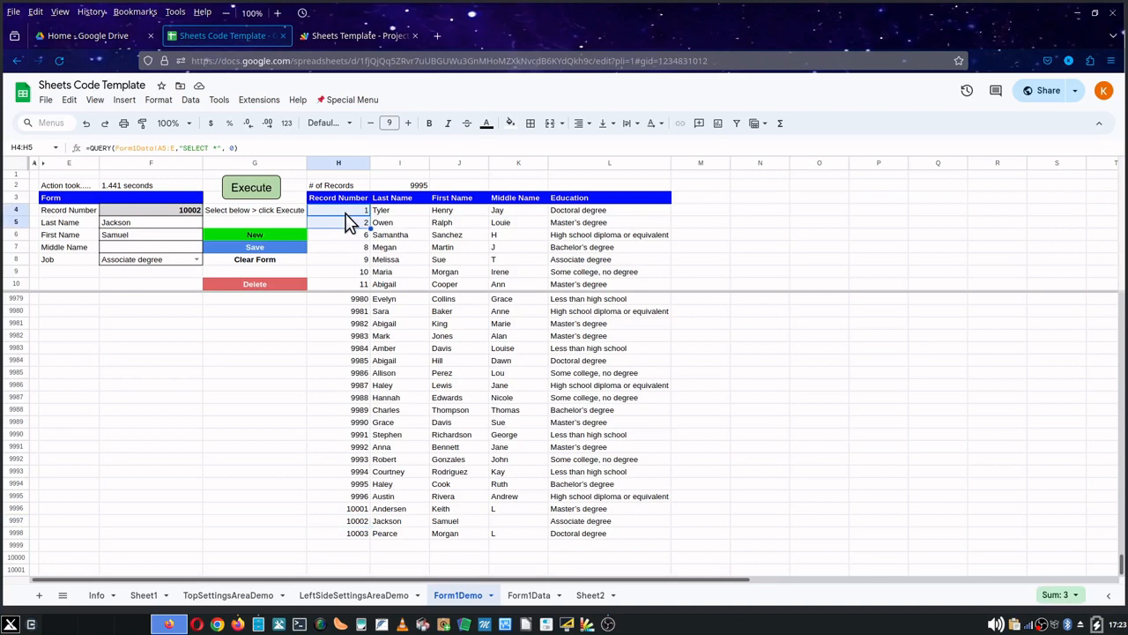
left_click(285, 147)
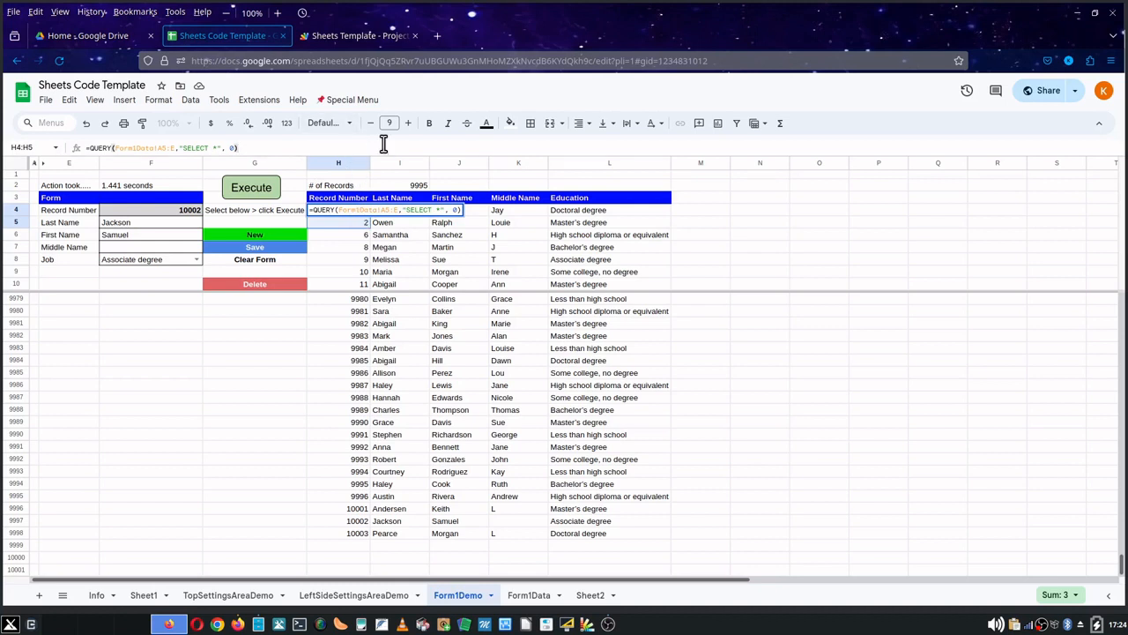
key("Return")
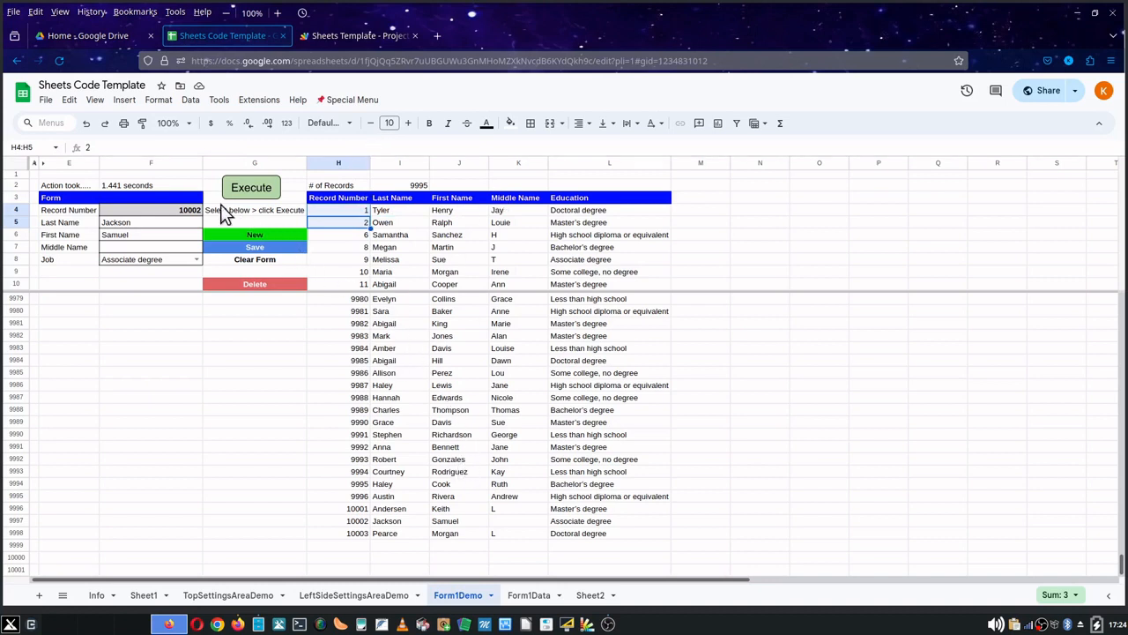
- Delete the loaded record by selecting the Delete action, running Execute and confirming the deletion
left_click(236, 283)
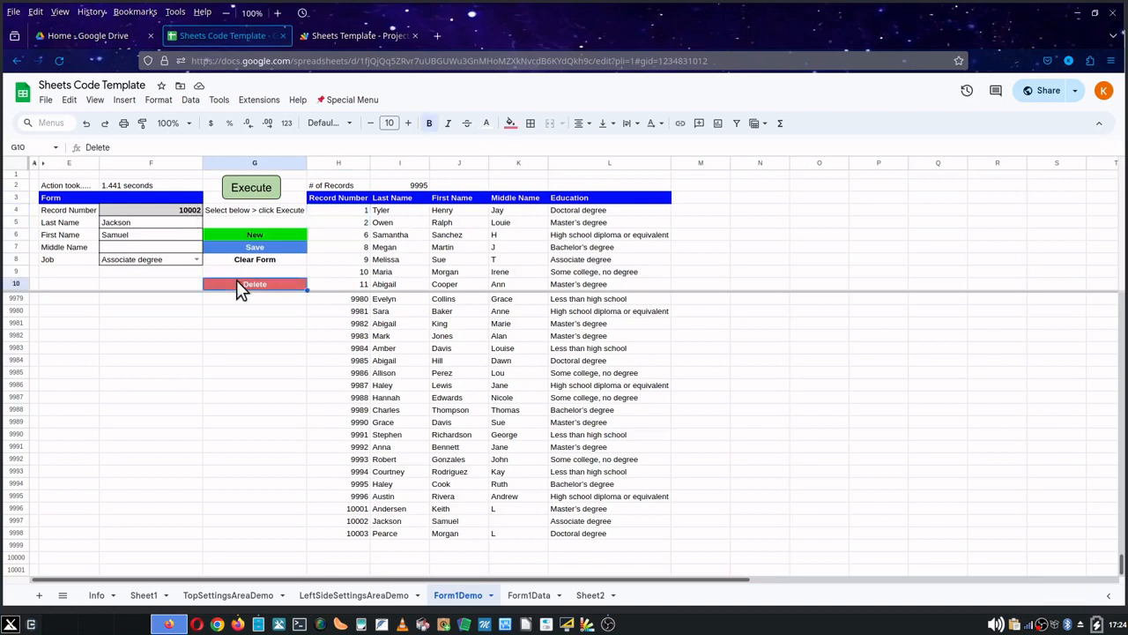
left_click(244, 190)
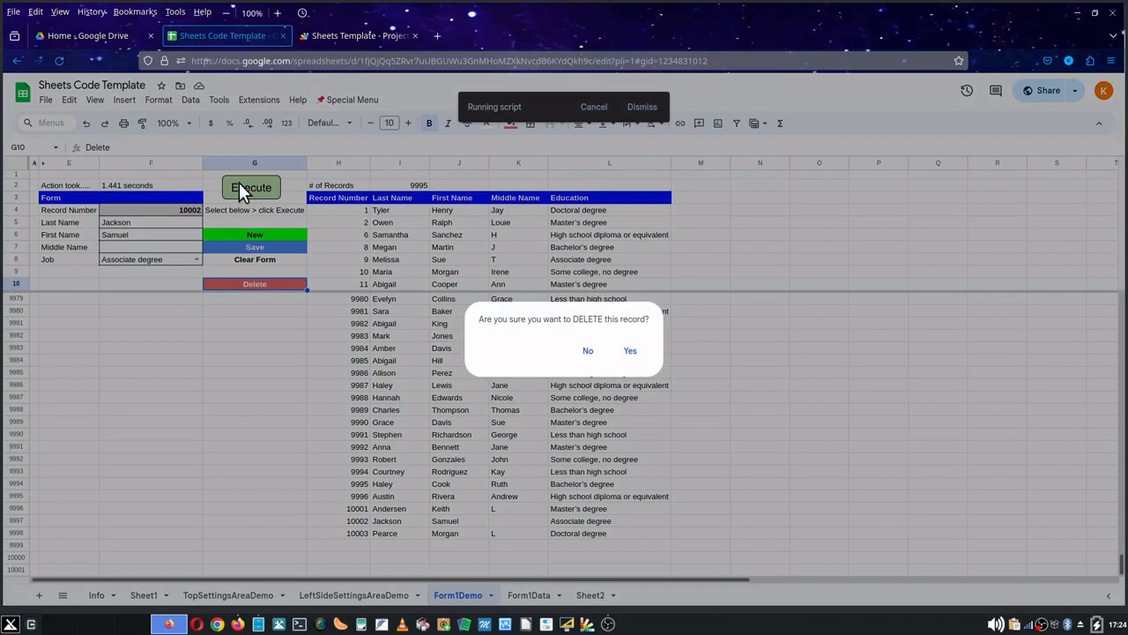
left_click(631, 353)
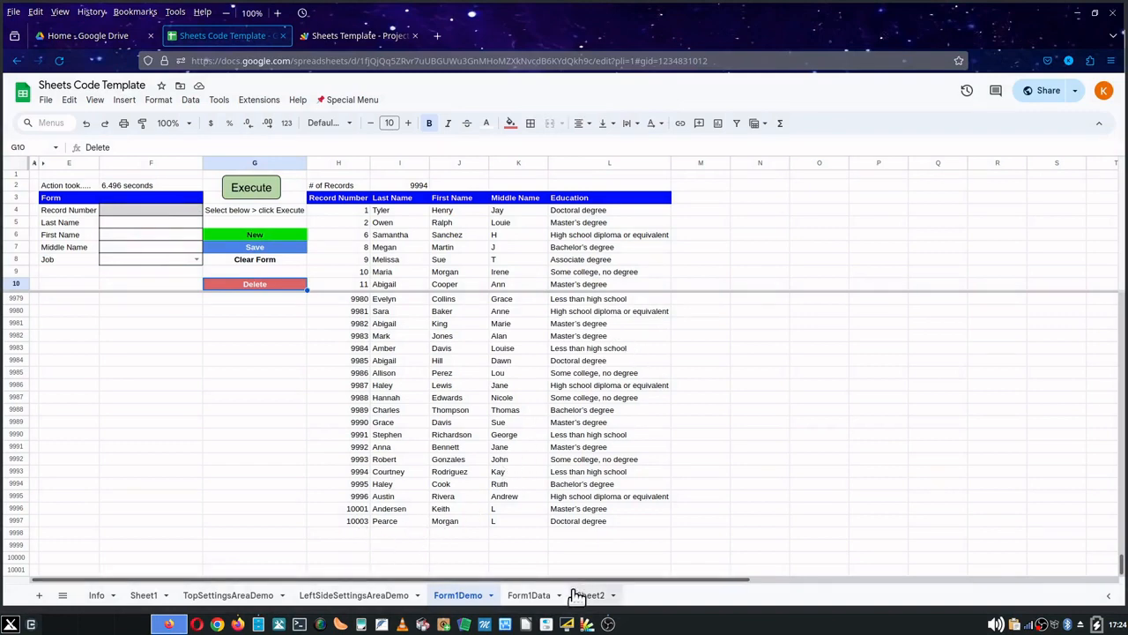
- Check the Form1Data sheet after the deletion and return to Form1Demo
left_click(529, 598)
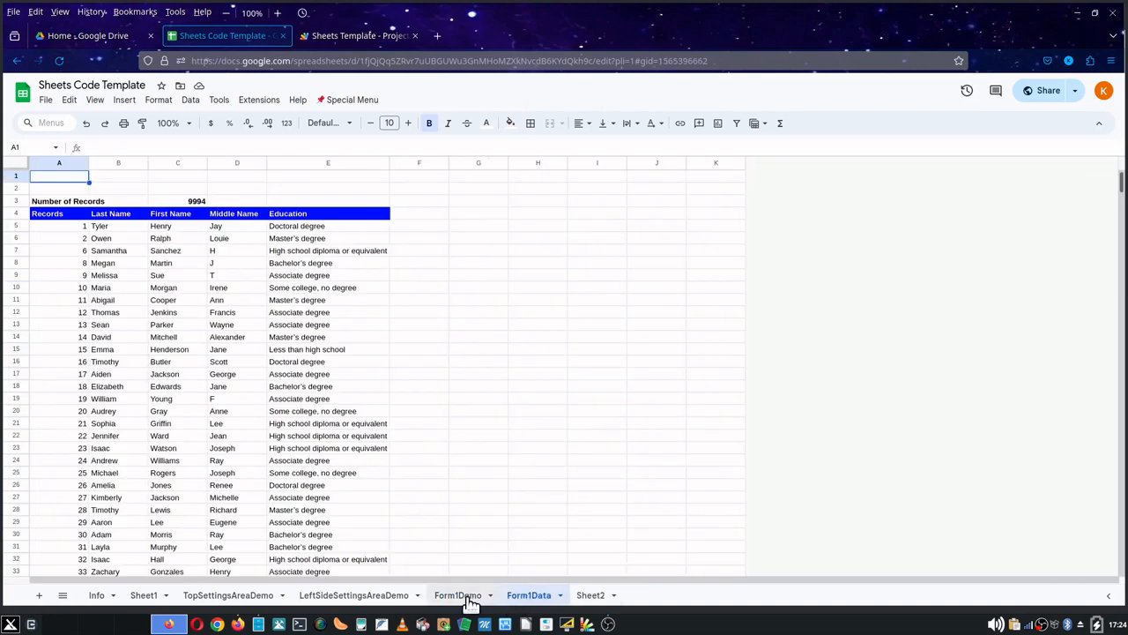
left_click(459, 595)
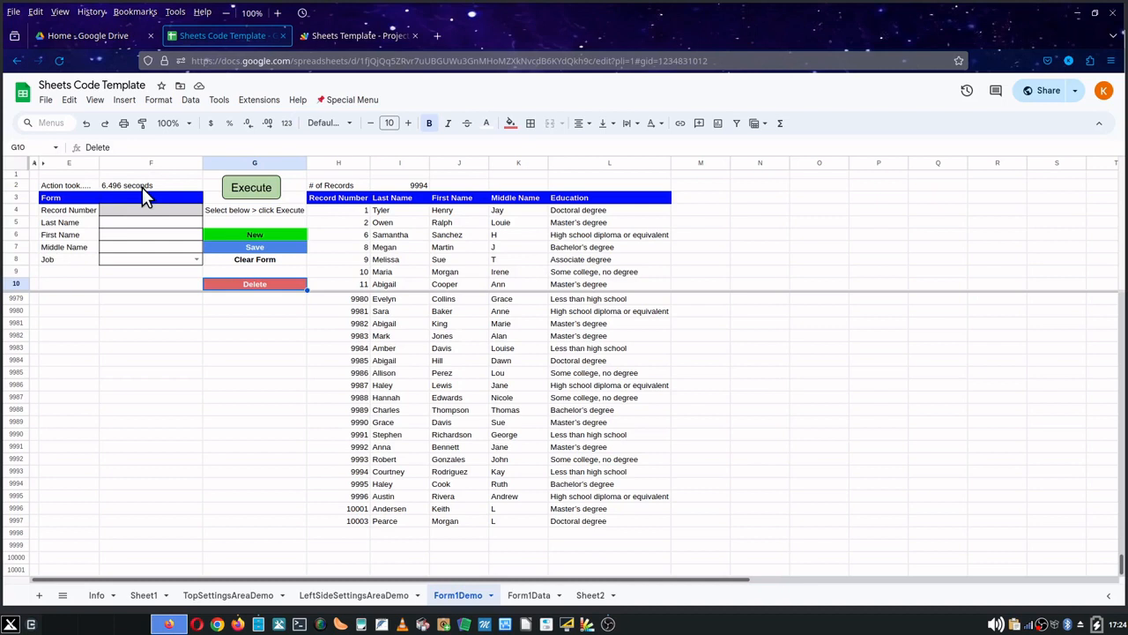
- Open the Special Menu's Form 1 Functions submenu to review its record commands, then close the menu
left_click(352, 101)
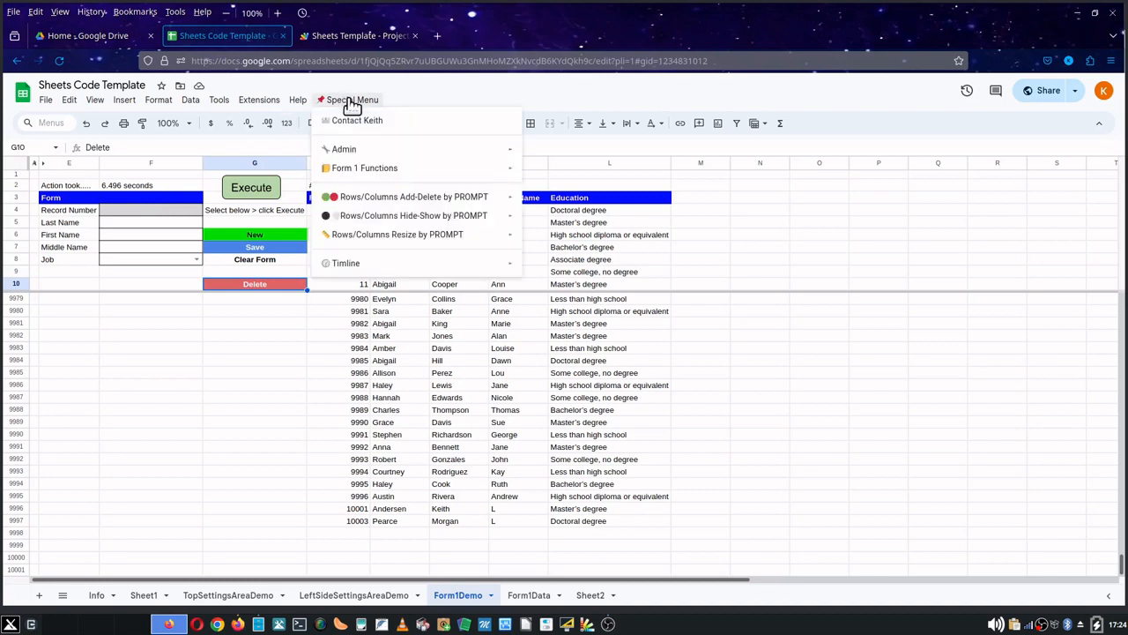
mouse_move(396, 178)
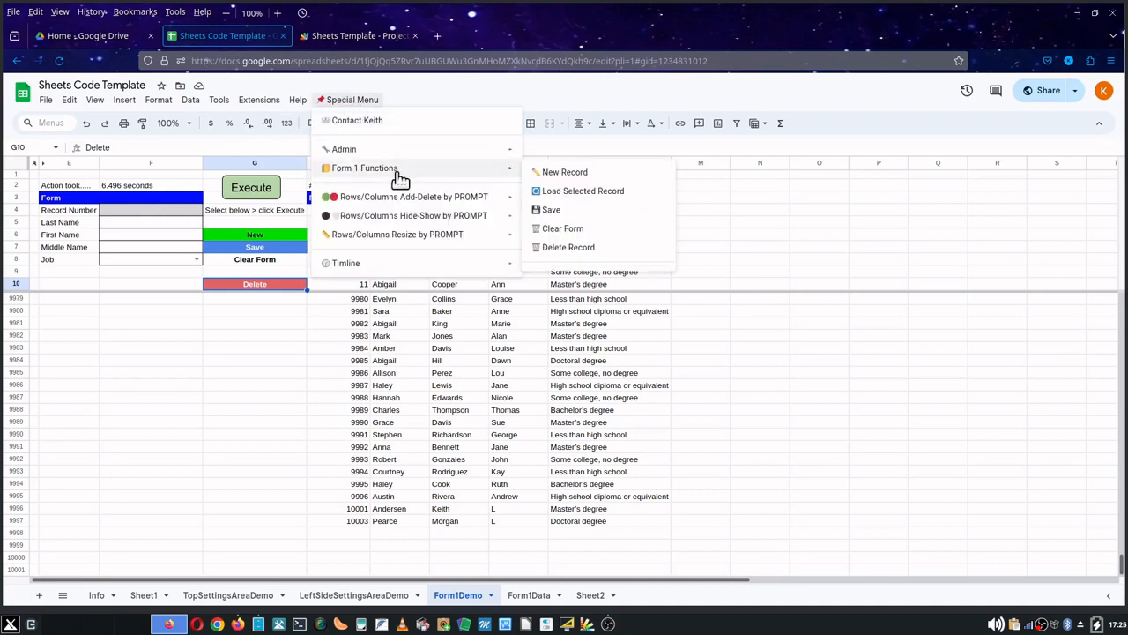
left_click(752, 245)
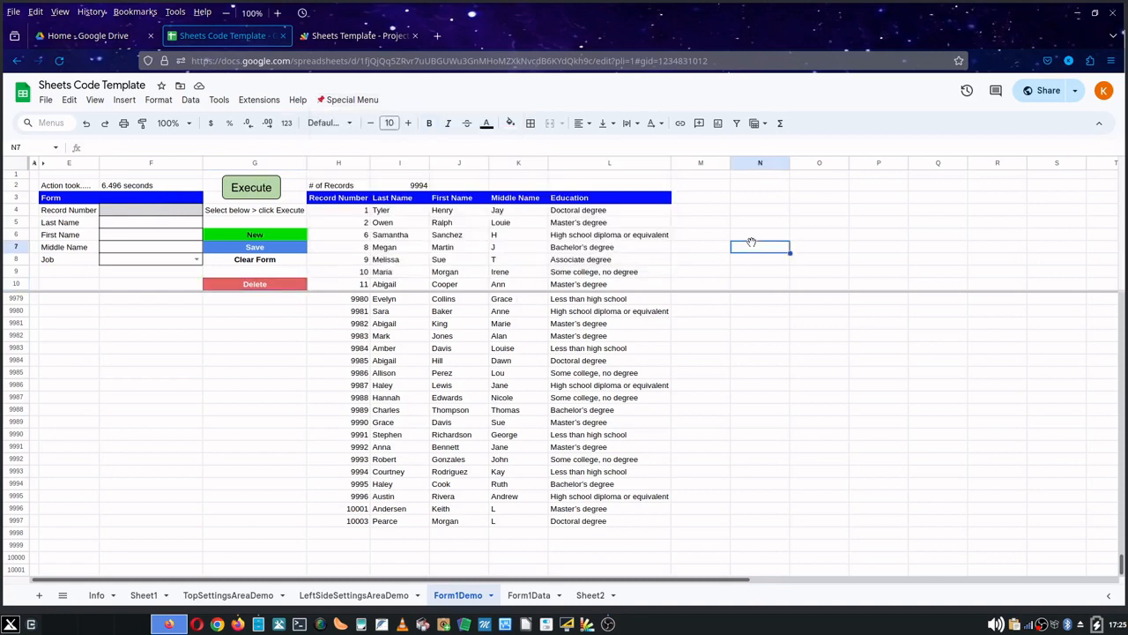
- Switch to the Apps Script project and read through the code in form functions.gs
left_click(365, 37)
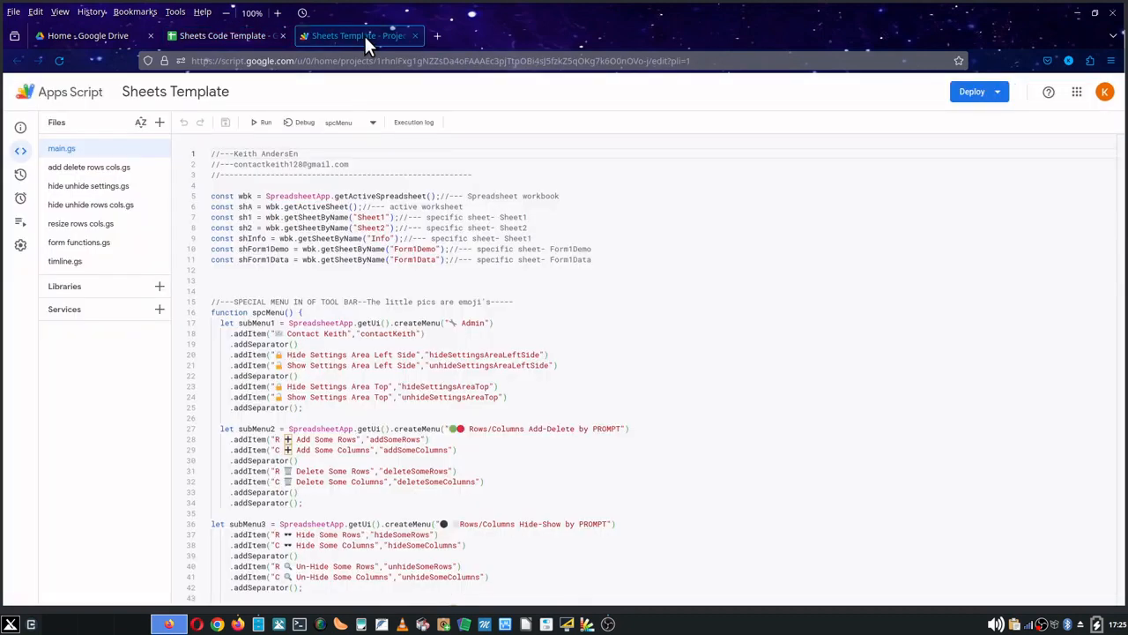
left_click(107, 247)
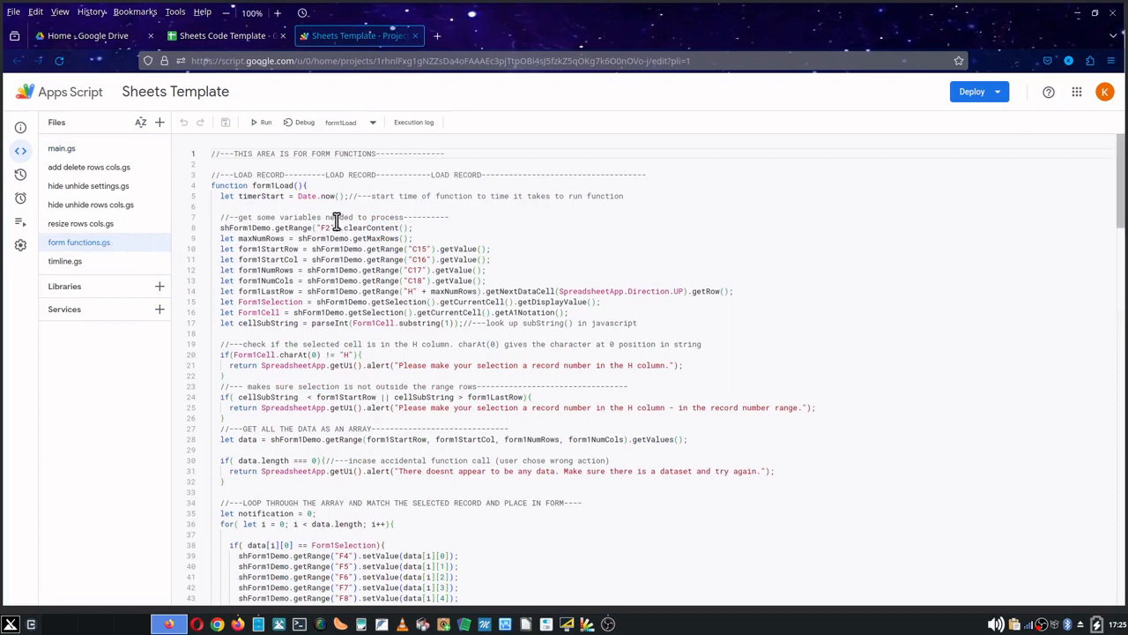
scroll(306, 201, "down", 8)
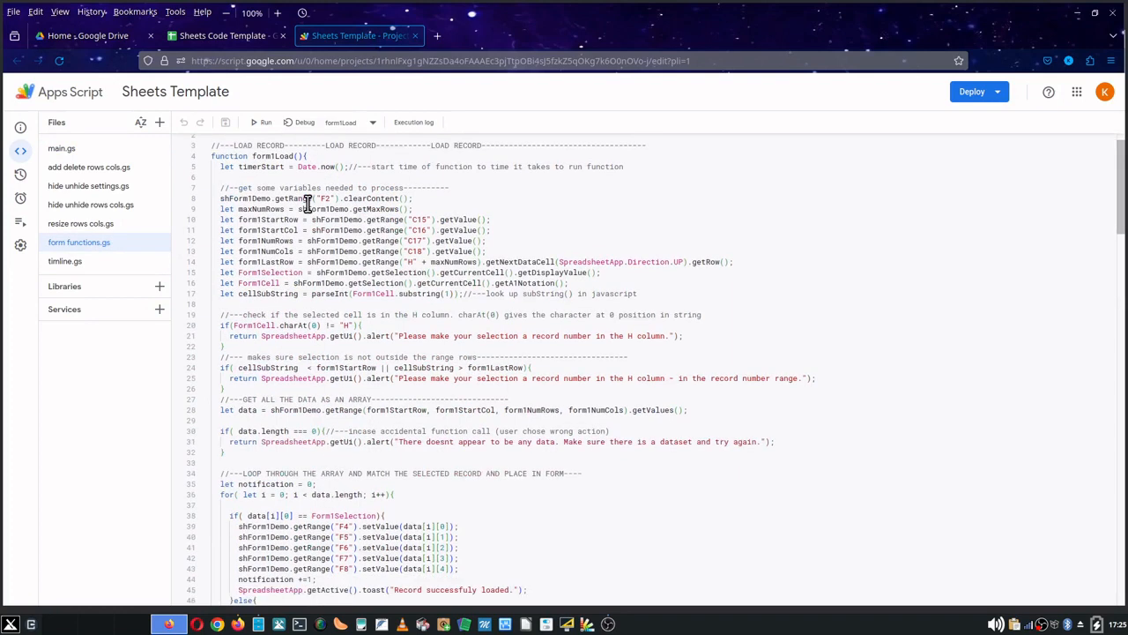
scroll(306, 202, "down", 8)
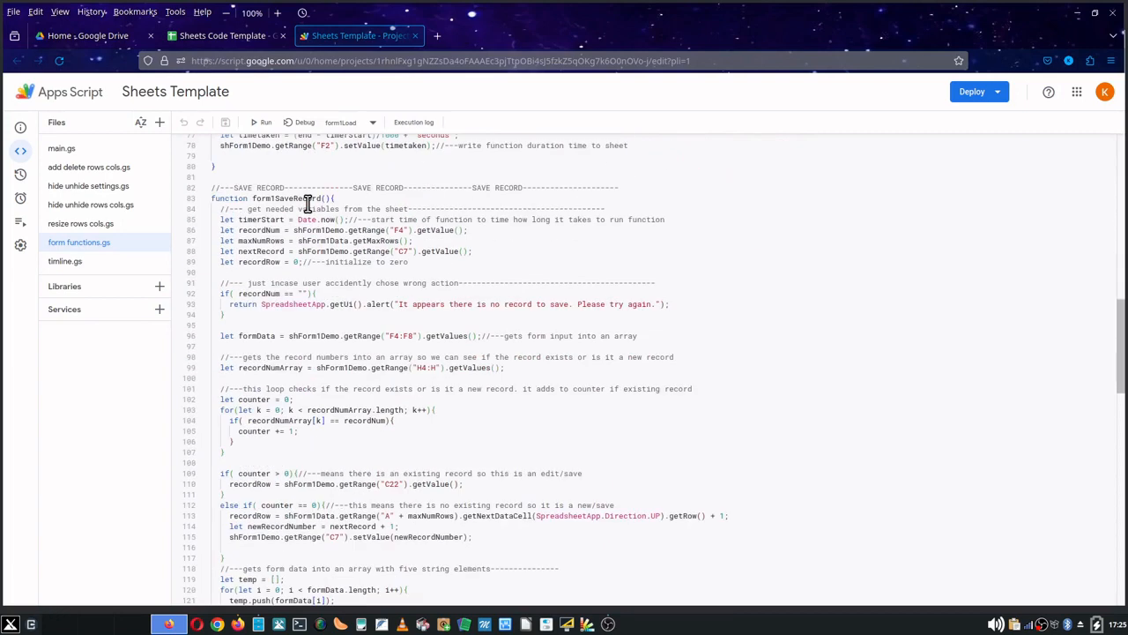
scroll(307, 202, "down", 8)
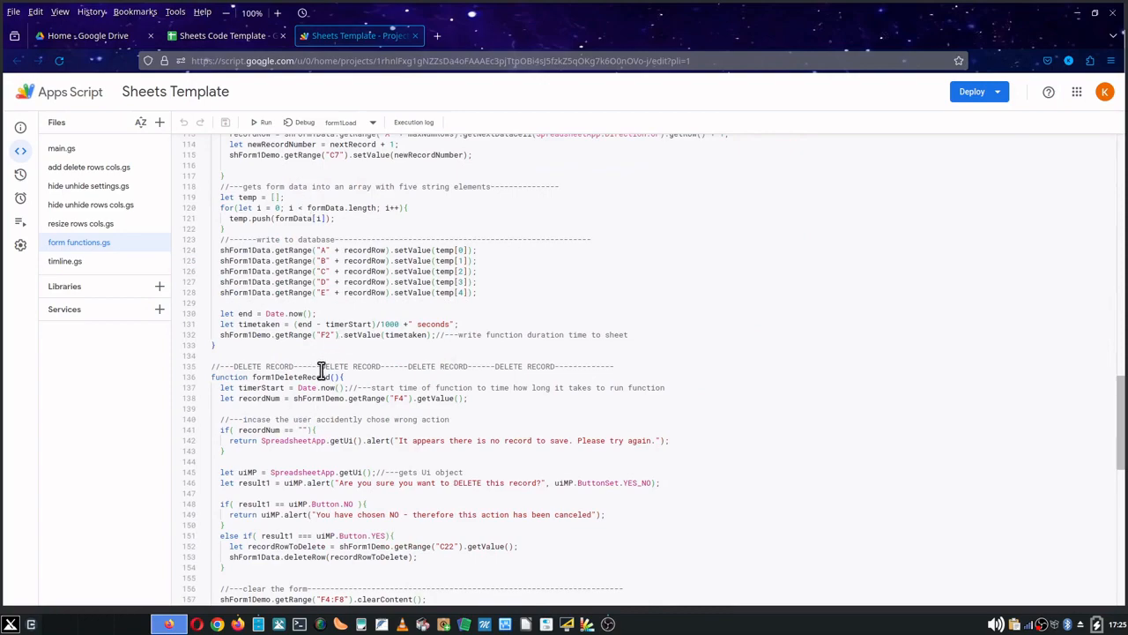
scroll(322, 369, "up", 15)
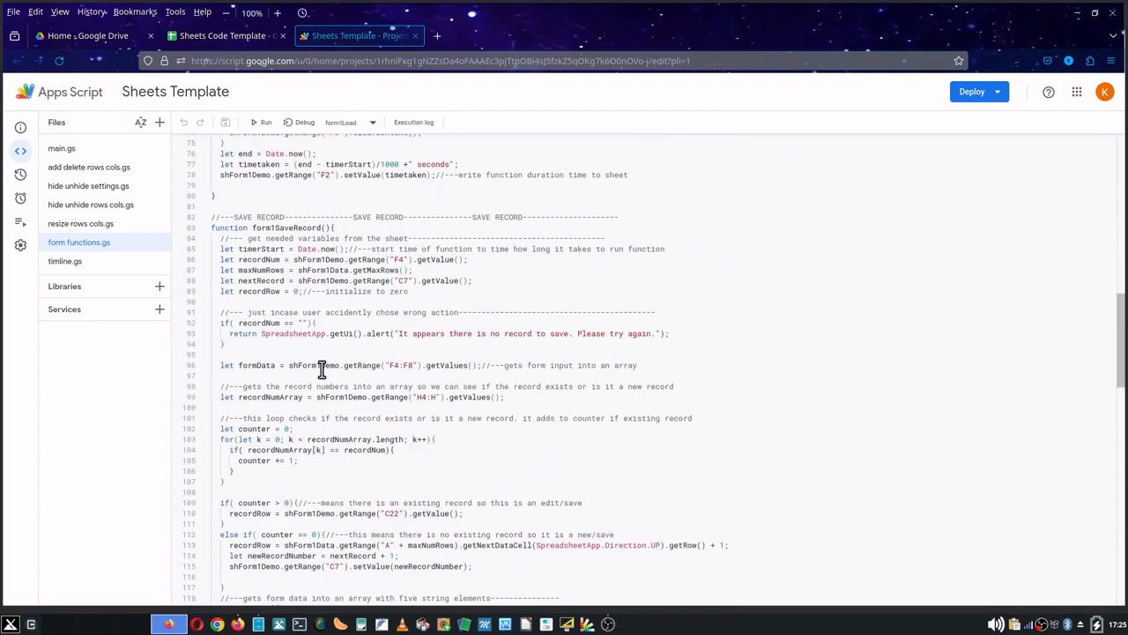
scroll(322, 368, "up", 8)
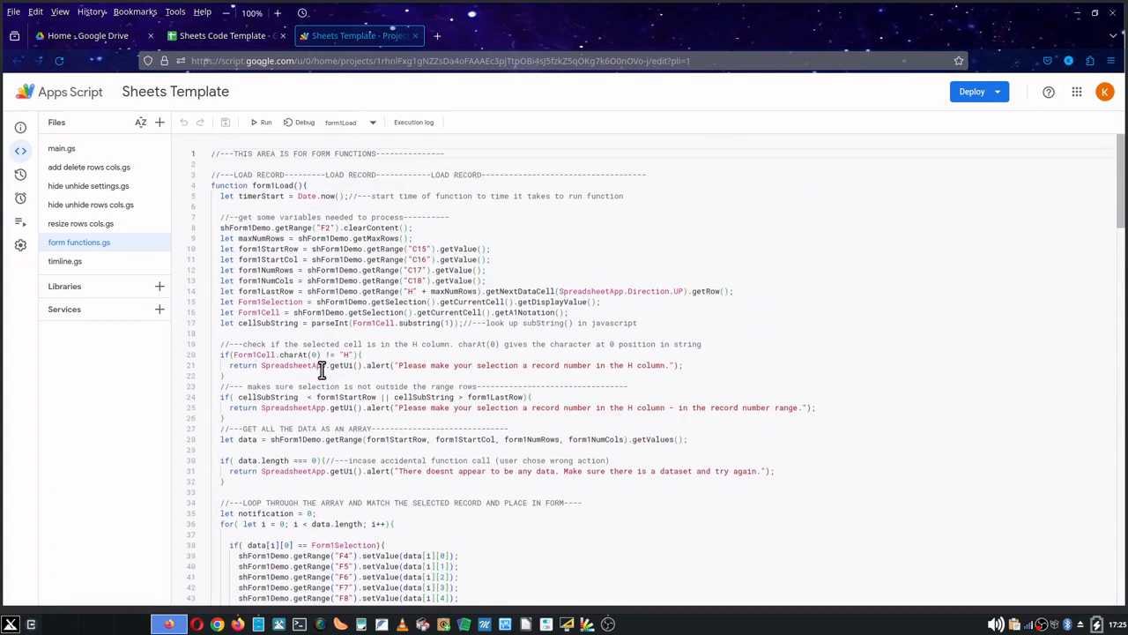
- Open main.gs and read through the special menu definition code
left_click(97, 155)
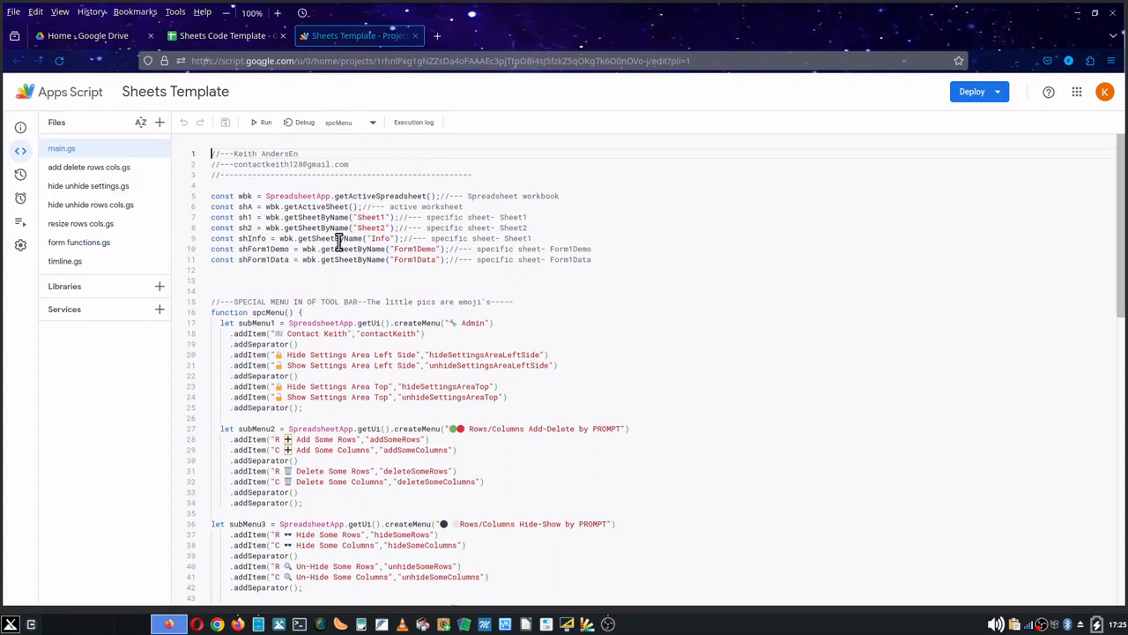
scroll(338, 240, "down", 3)
scroll(339, 240, "down", 12)
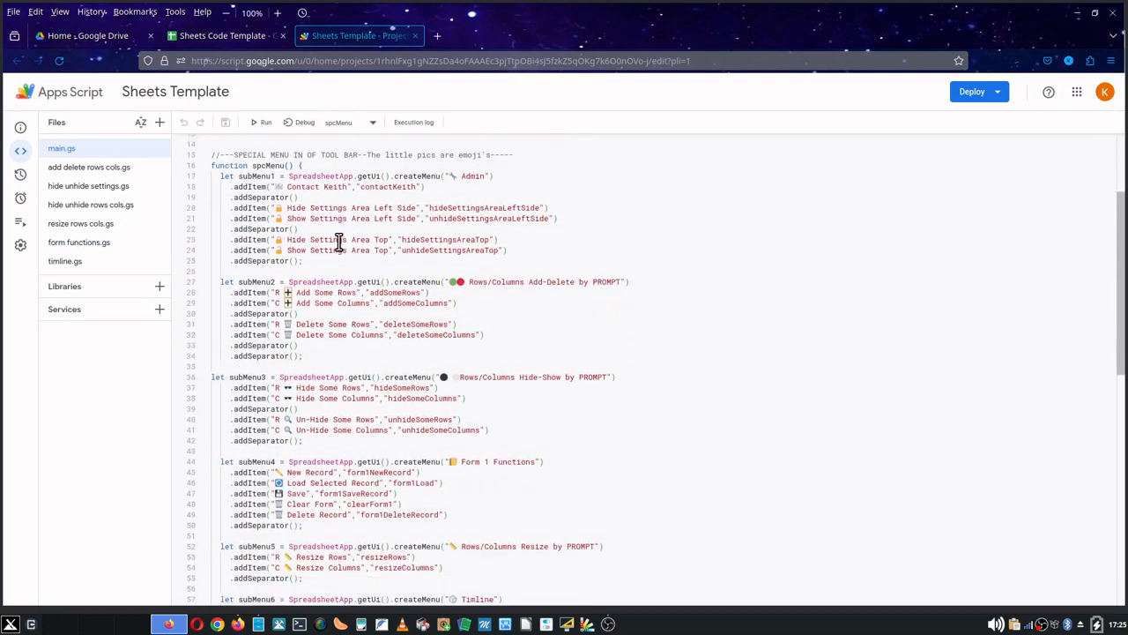
scroll(338, 242, "down", 2)
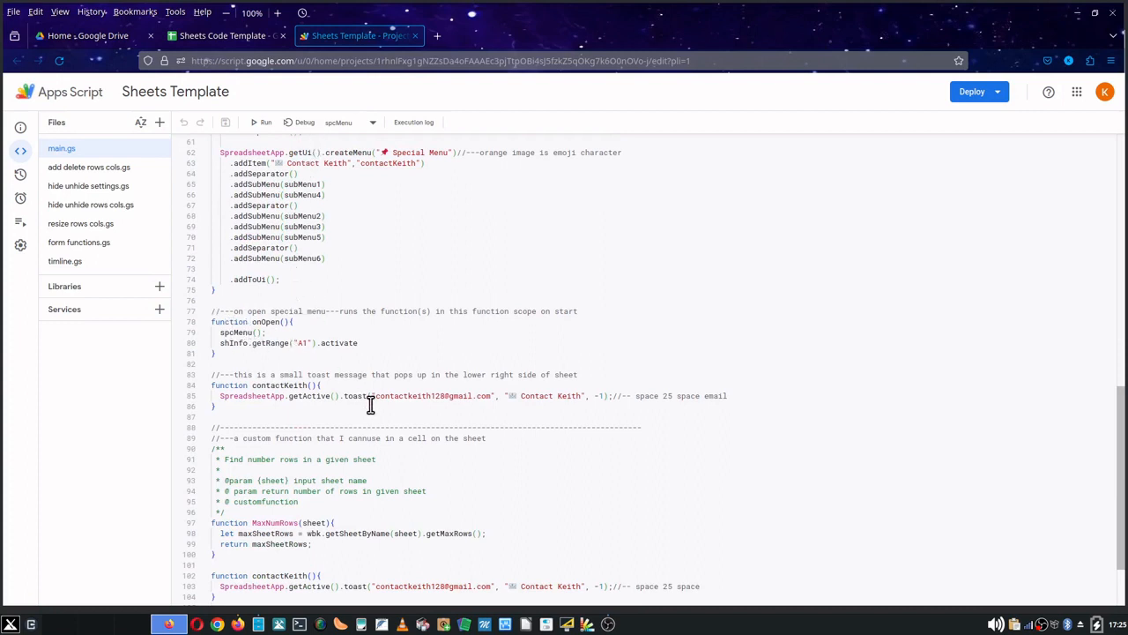
scroll(369, 397, "up", 12)
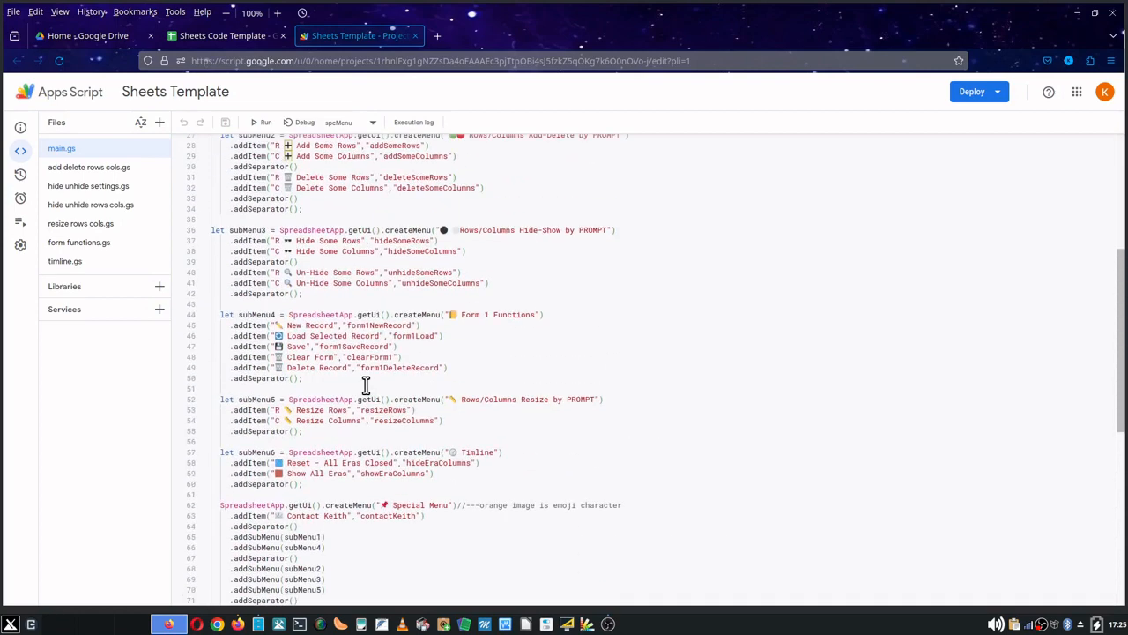
scroll(366, 386, "up", 2)
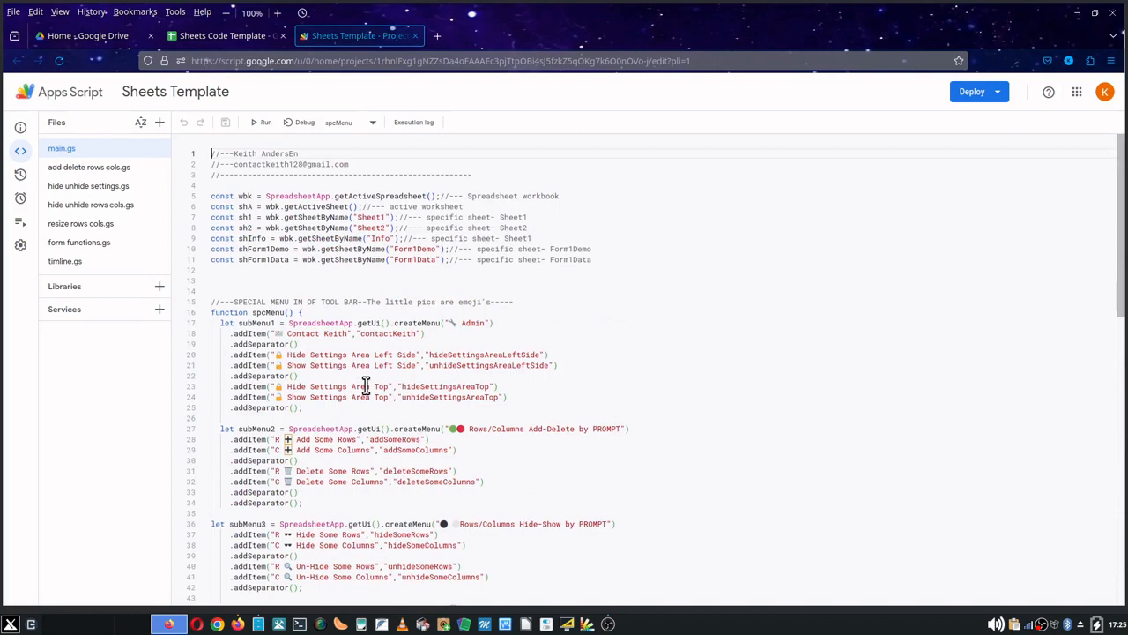
- Return to the spreadsheet, open Sheet2 and choose the AD 501 - AD 600 6th Century era
left_click(233, 36)
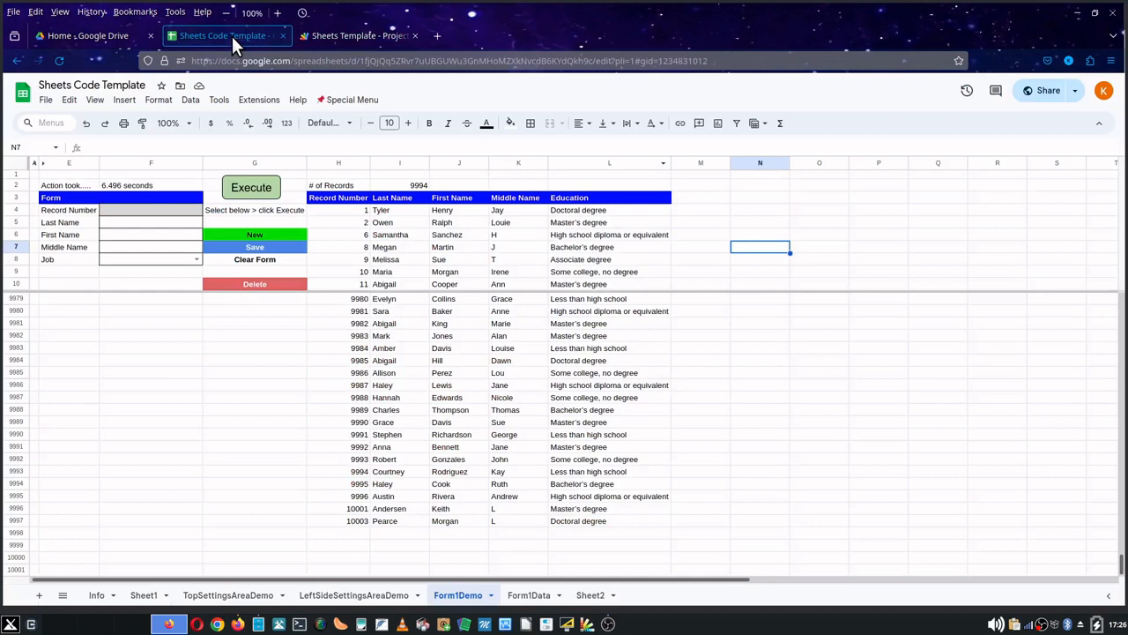
left_click(589, 594)
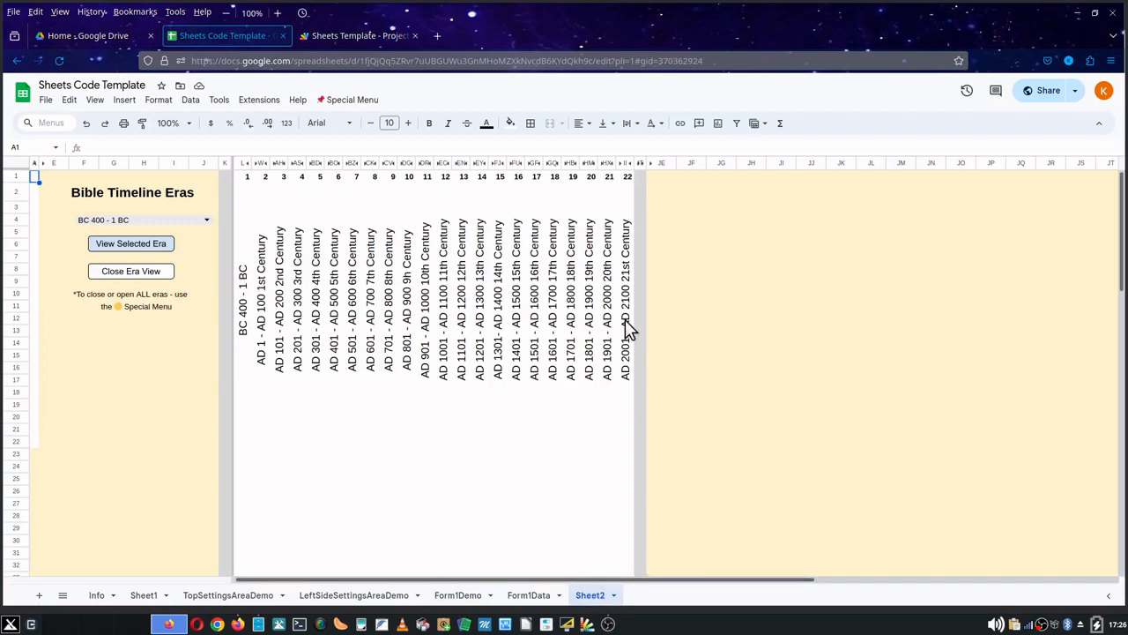
left_click(207, 222)
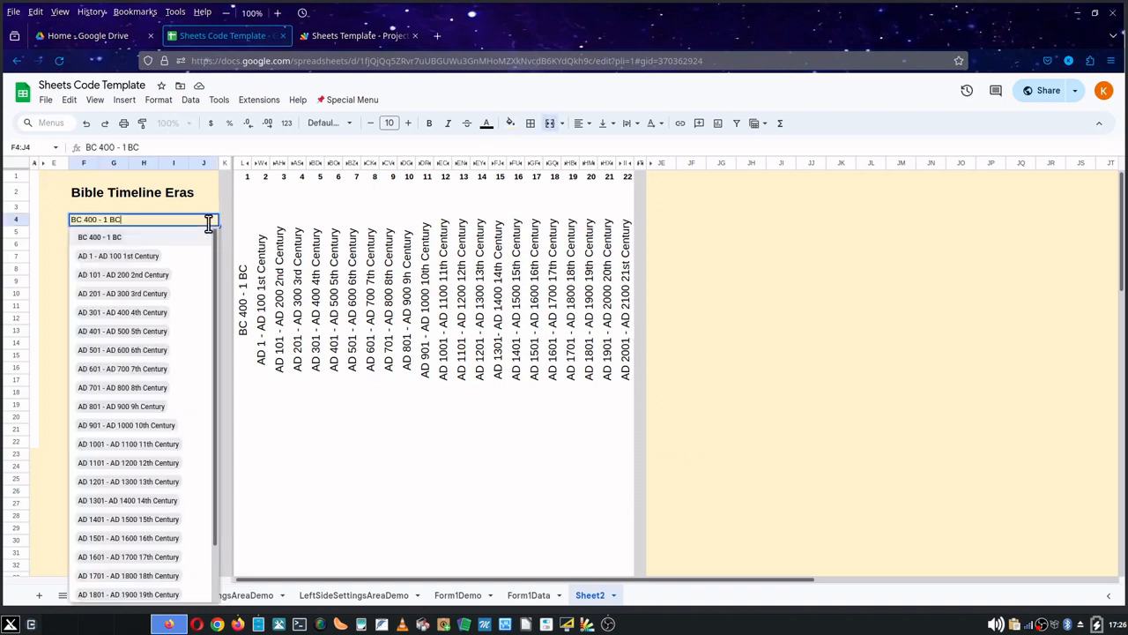
left_click(143, 351)
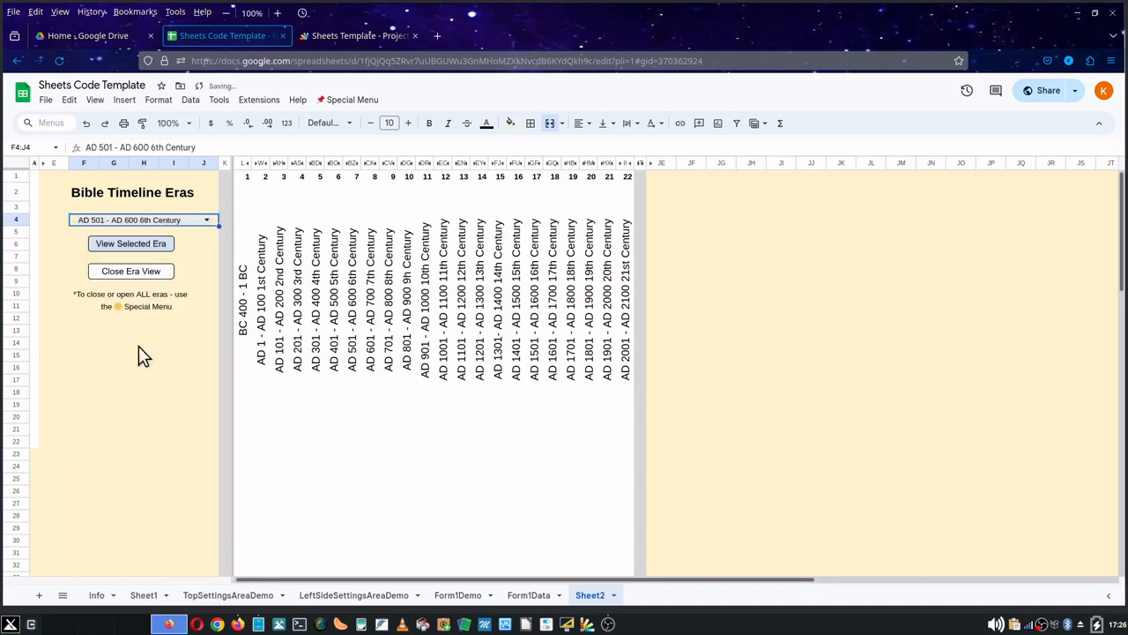
- Run View Selected Era to show the chosen era, then run Close Era View
left_click(163, 246)
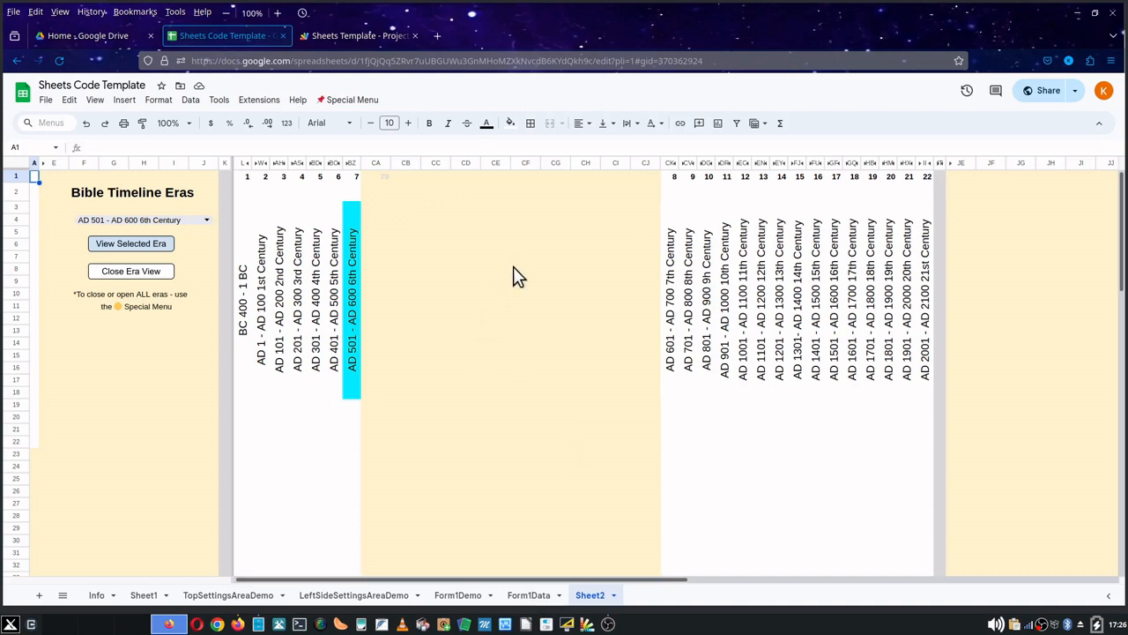
left_click(155, 275)
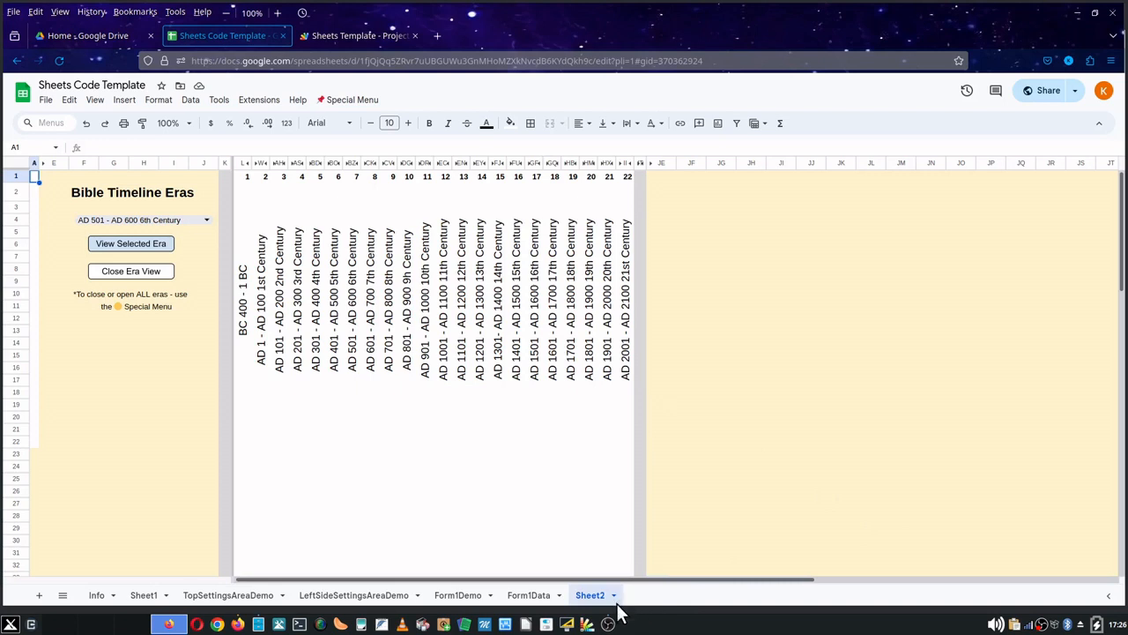
mouse_move(608, 624)
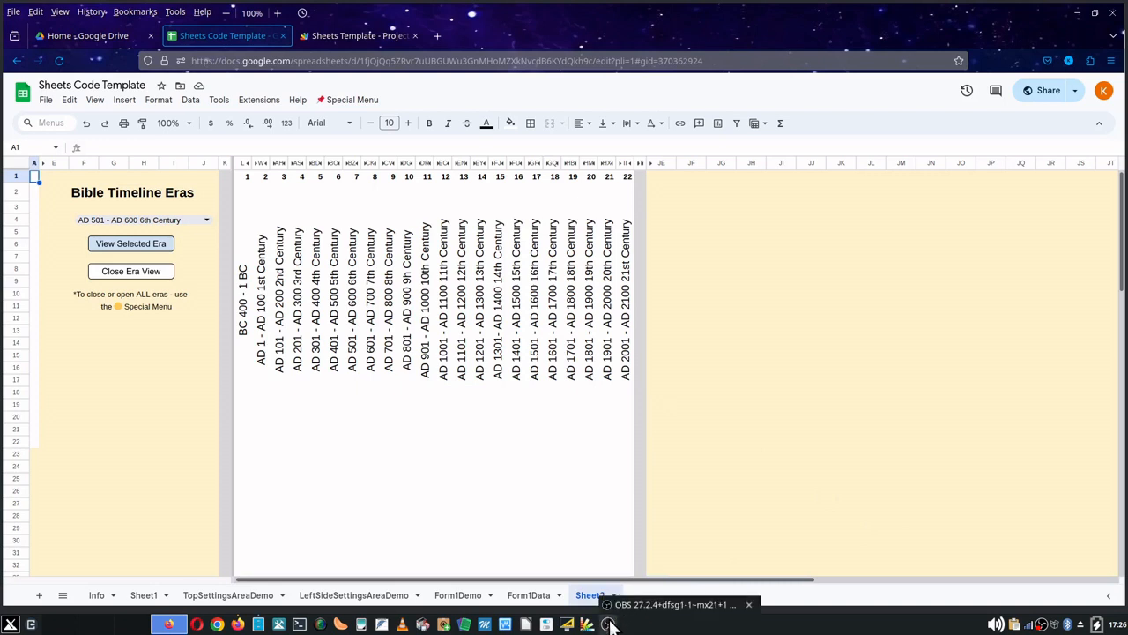
left_click(608, 624)
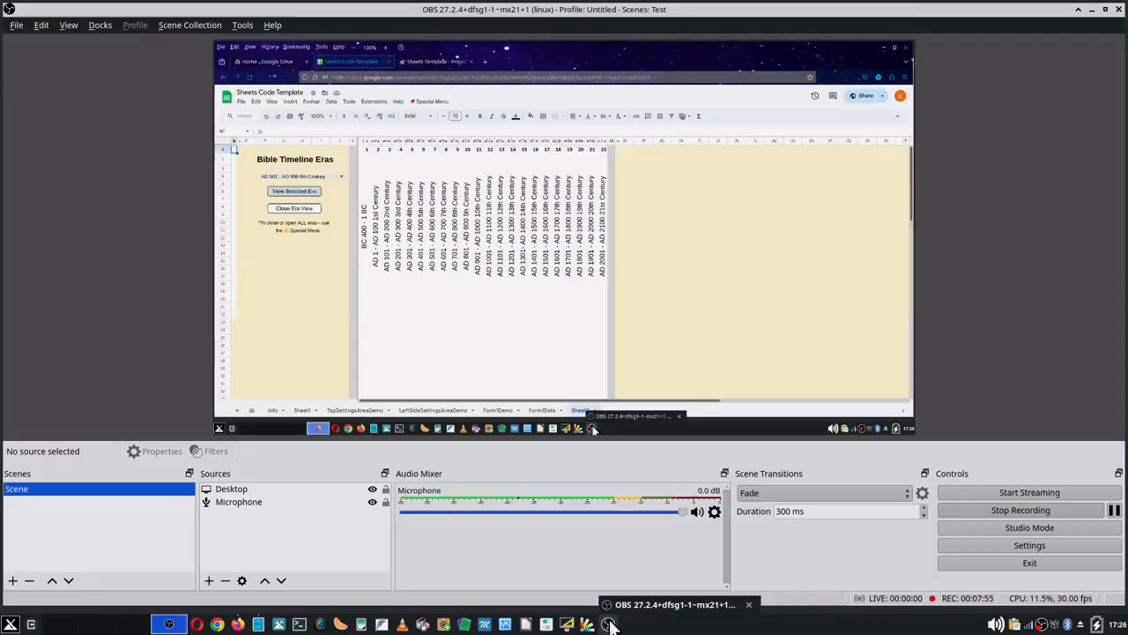